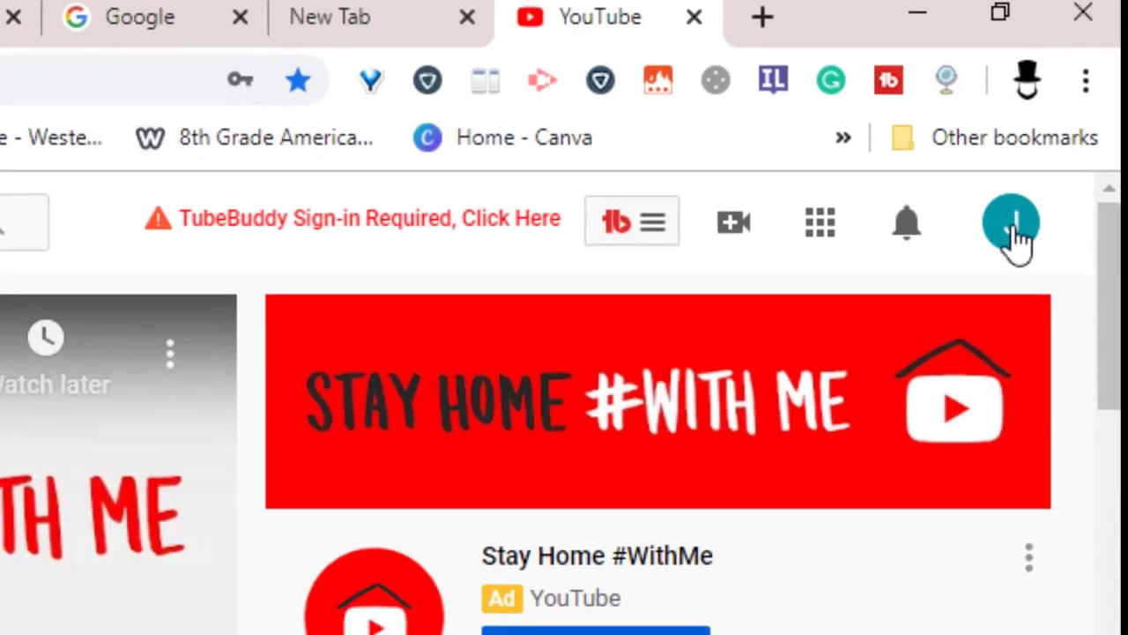
Step: Start creating a YouTube channel from the account options and choose to use a custom name
{"action": "left_click", "coordinate": [1016, 243]}
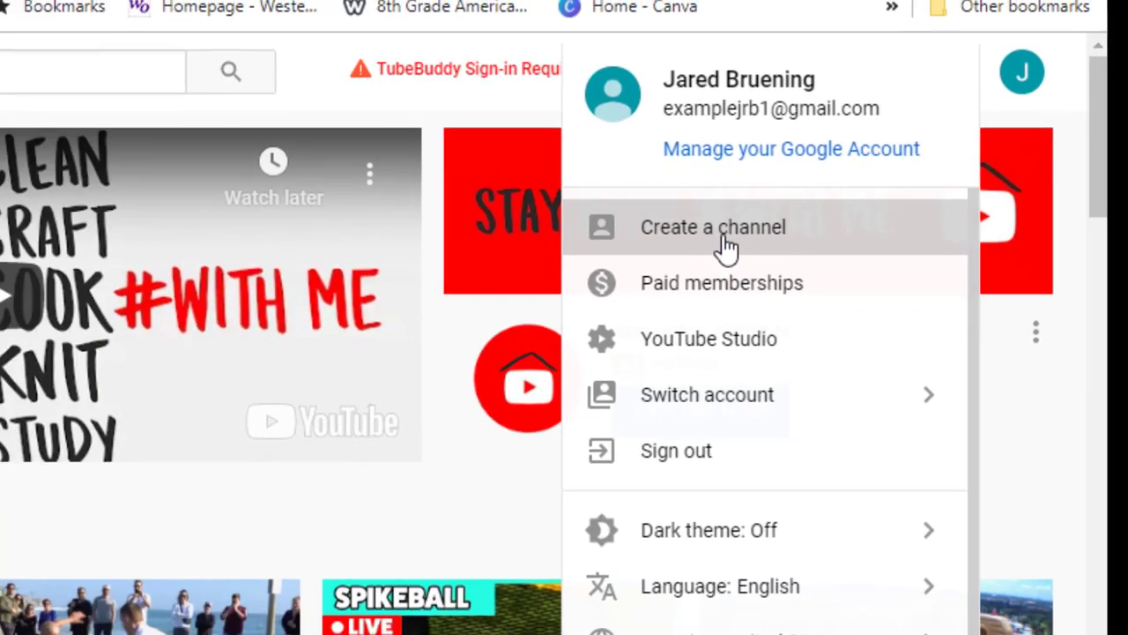
{"action": "left_click", "coordinate": [656, 251]}
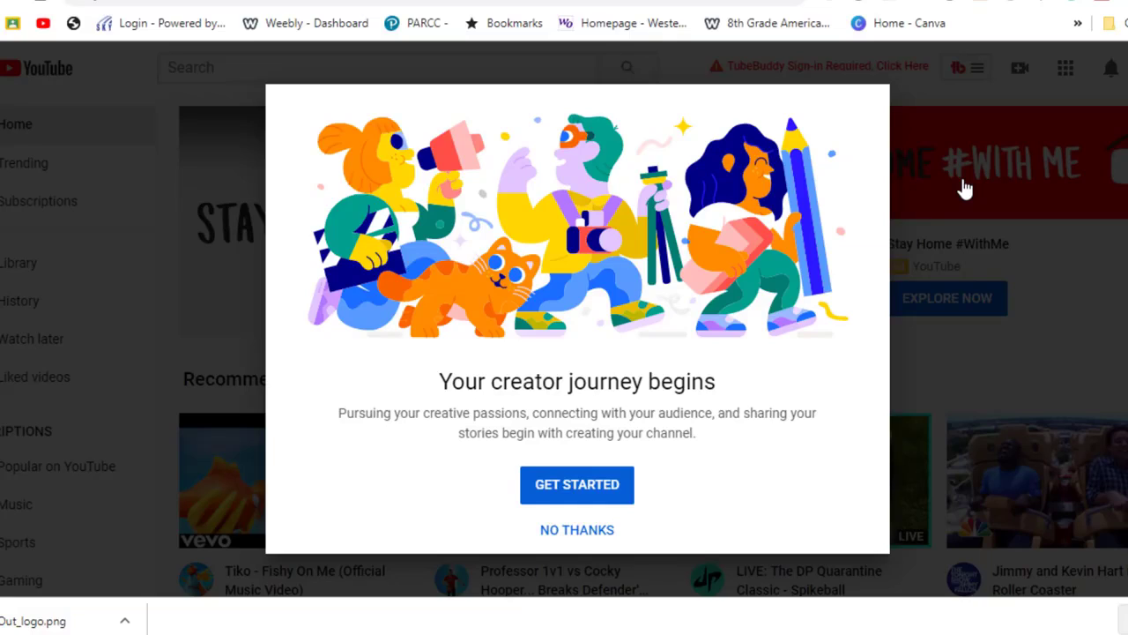
{"action": "left_click", "coordinate": [593, 496]}
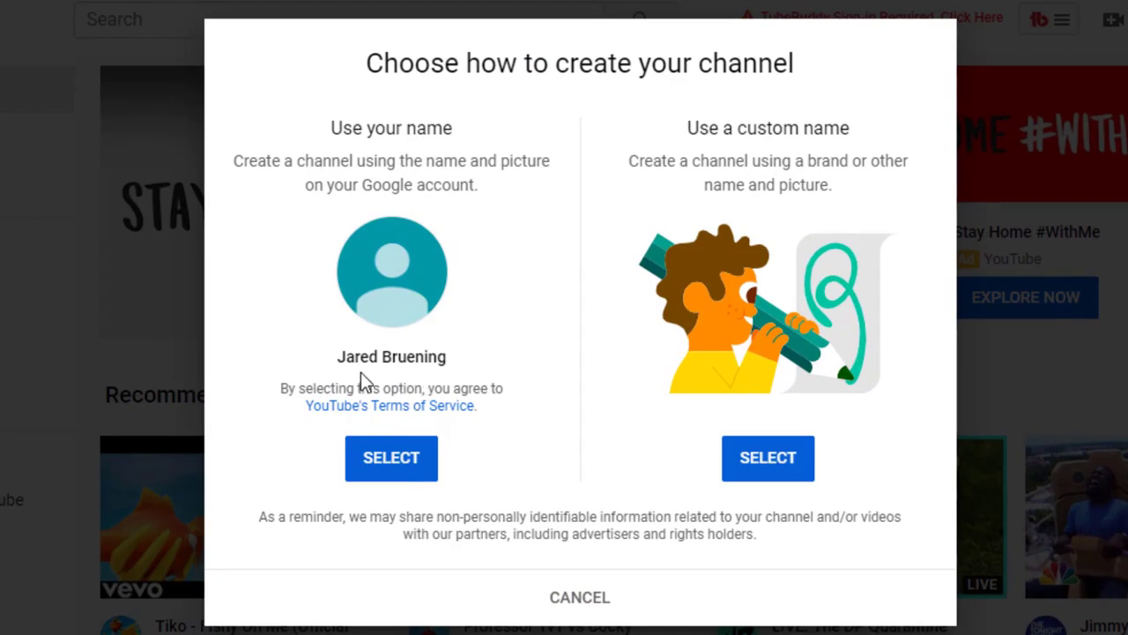
{"action": "left_click", "coordinate": [769, 459]}
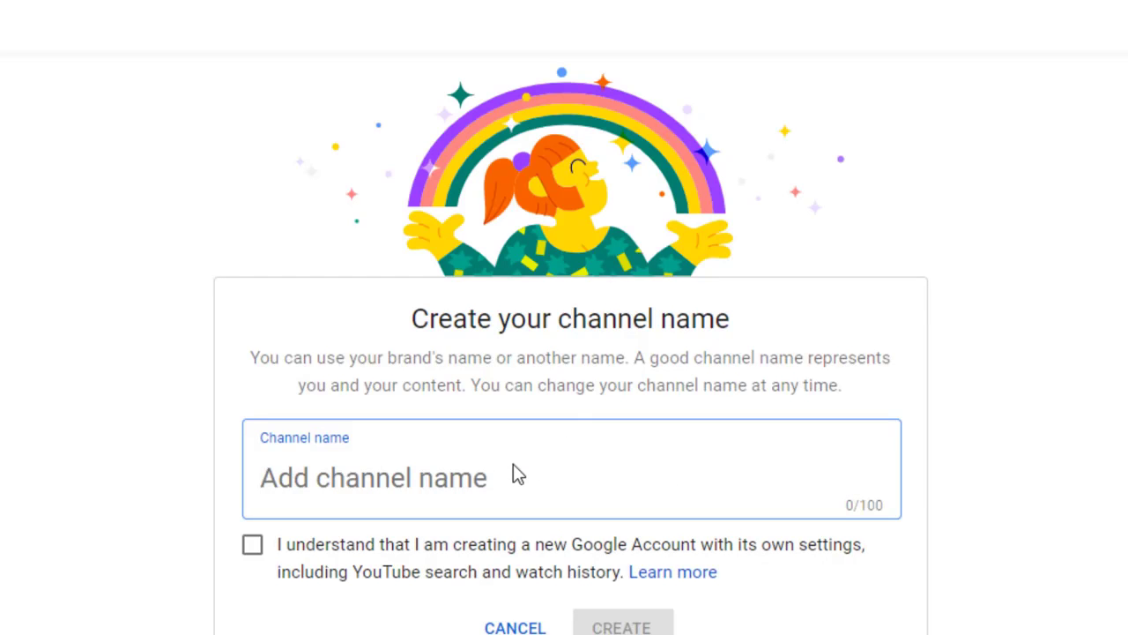
Step: Name the channel with the teacher's name followed by "History Class", accept the new Google Account acknowledgement, and create it
{"action": "type", "text": "Mr. Bruening"}
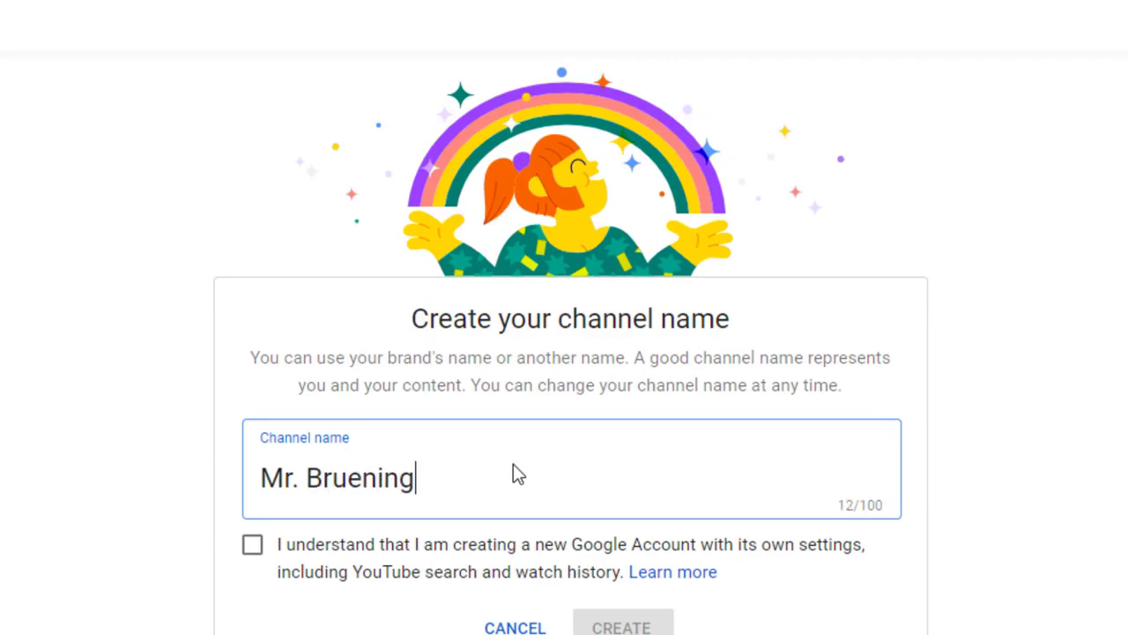
{"action": "type", "text": "'s His"}
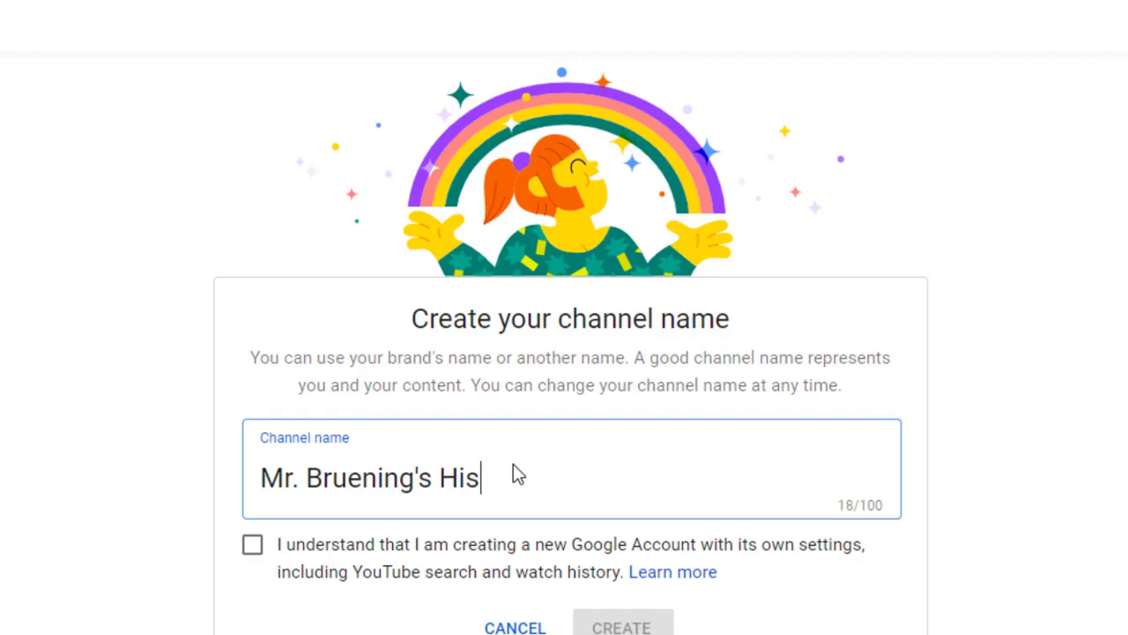
{"action": "type", "text": "tory Class"}
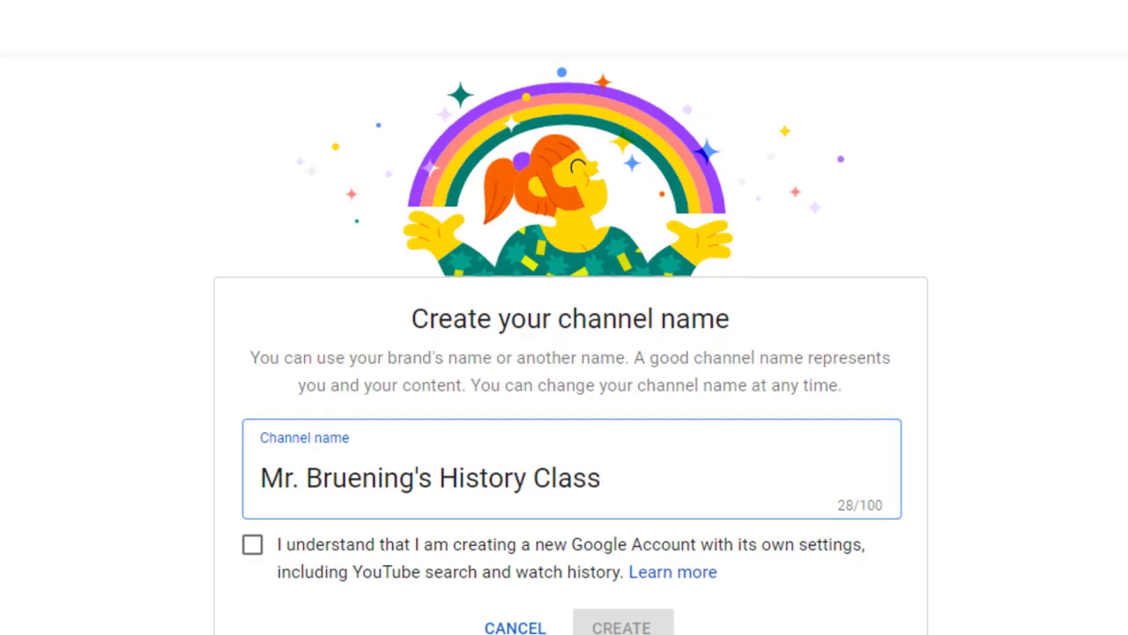
{"action": "scroll", "coordinate": [559, 433], "scroll_direction": "down", "scroll_amount": 1}
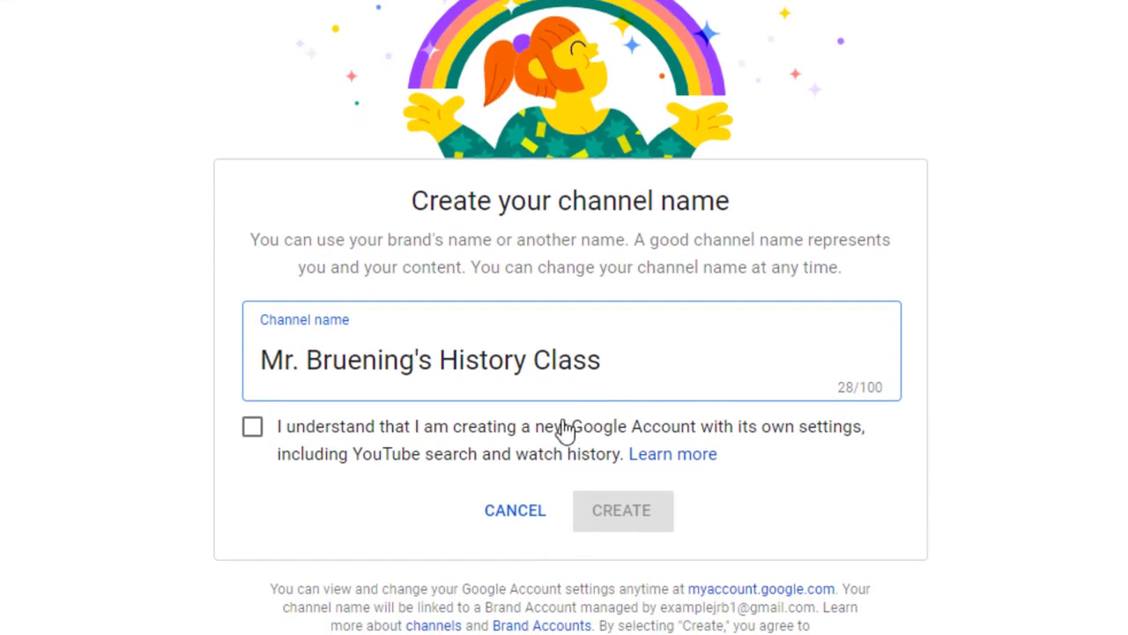
{"action": "left_click", "coordinate": [253, 428]}
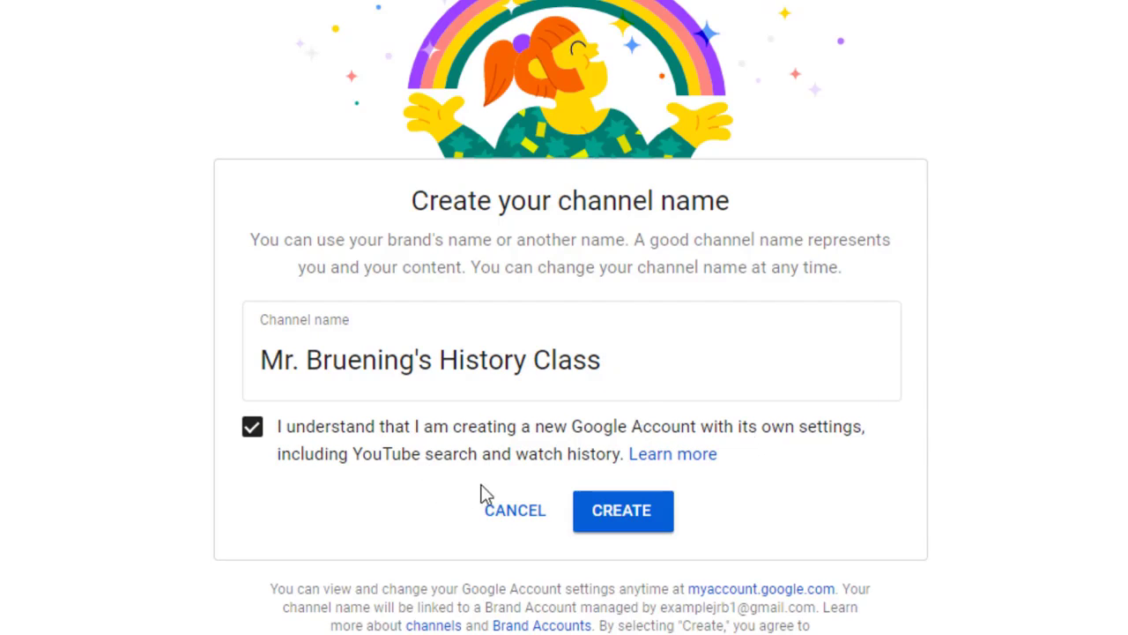
{"action": "left_click", "coordinate": [622, 511]}
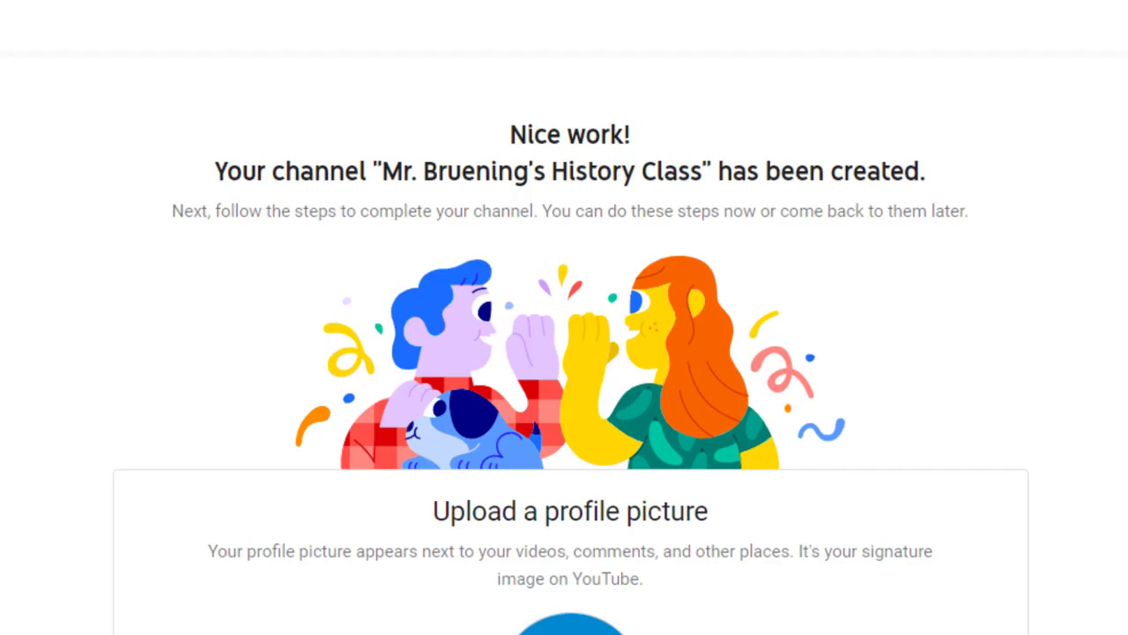
Step: Upload the lincoln-portrait-1024x683 image from the bellringer pictures folder as the channel's profile picture
{"action": "scroll", "coordinate": [571, 353], "scroll_direction": "down", "scroll_amount": 1}
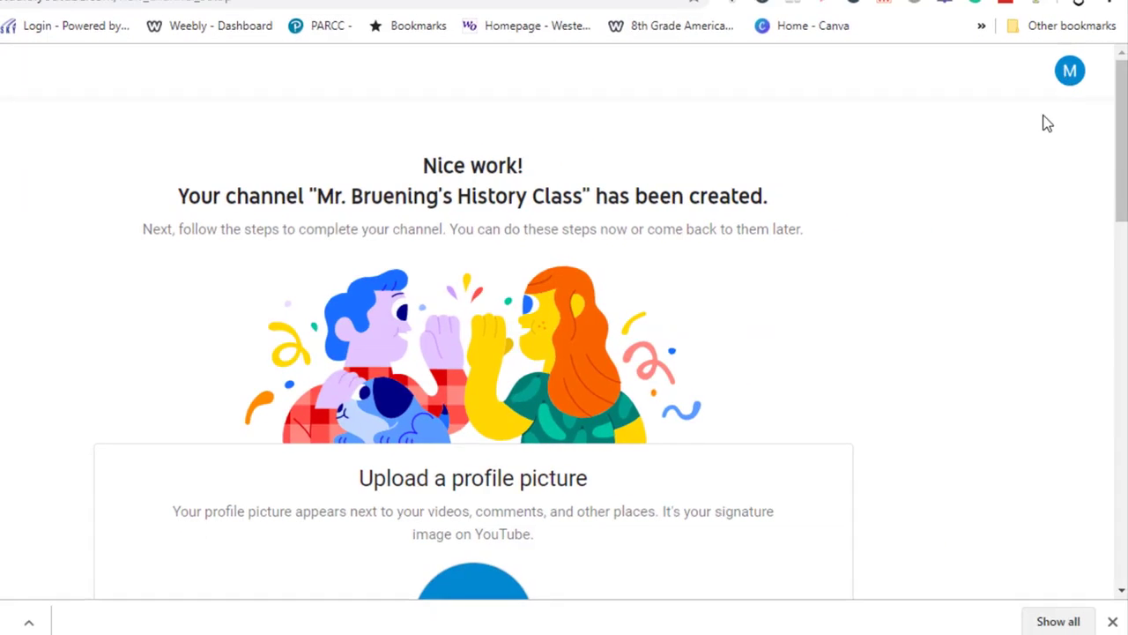
{"action": "left_click_drag", "start_coordinate": [1123, 159], "coordinate": [1120, 238]}
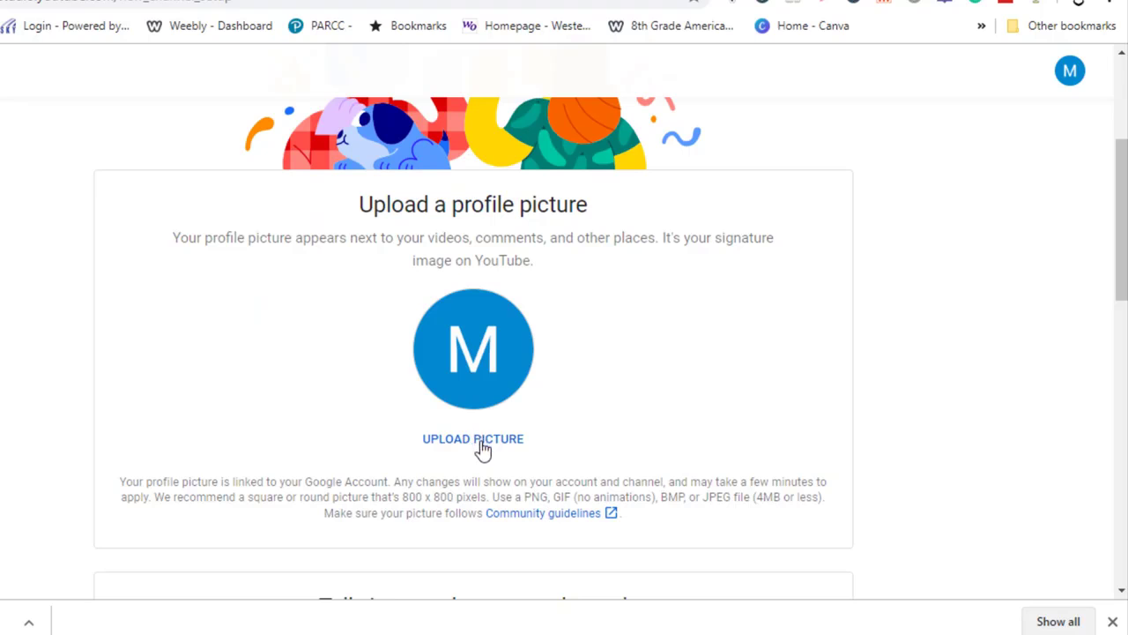
{"action": "left_click", "coordinate": [479, 390]}
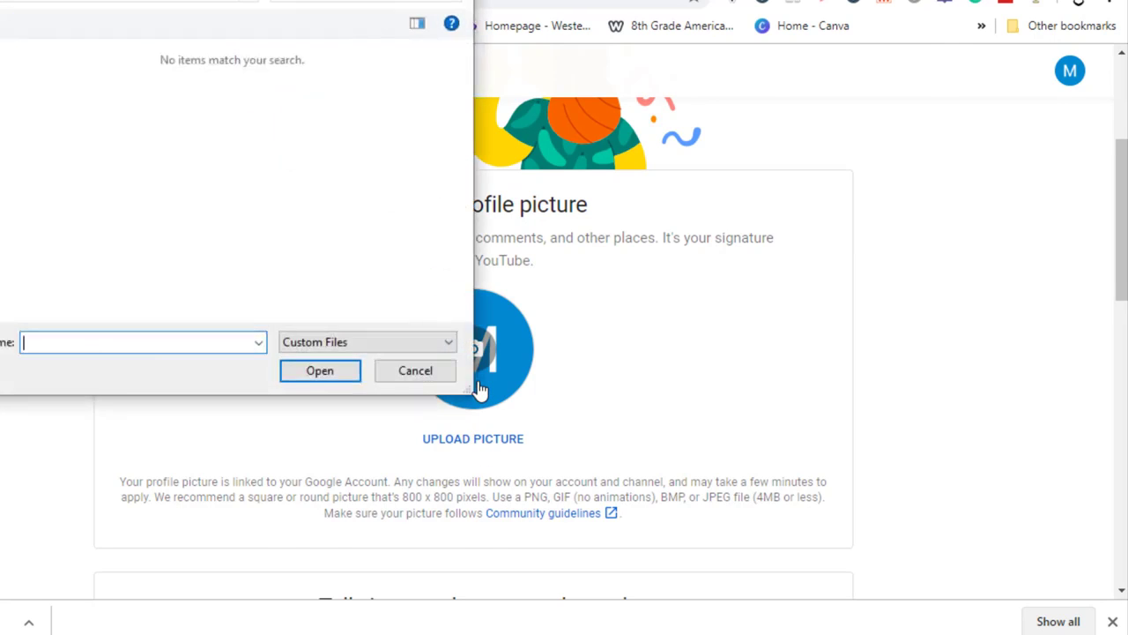
{"action": "left_click_drag", "start_coordinate": [464, 87], "coordinate": [462, 127]}
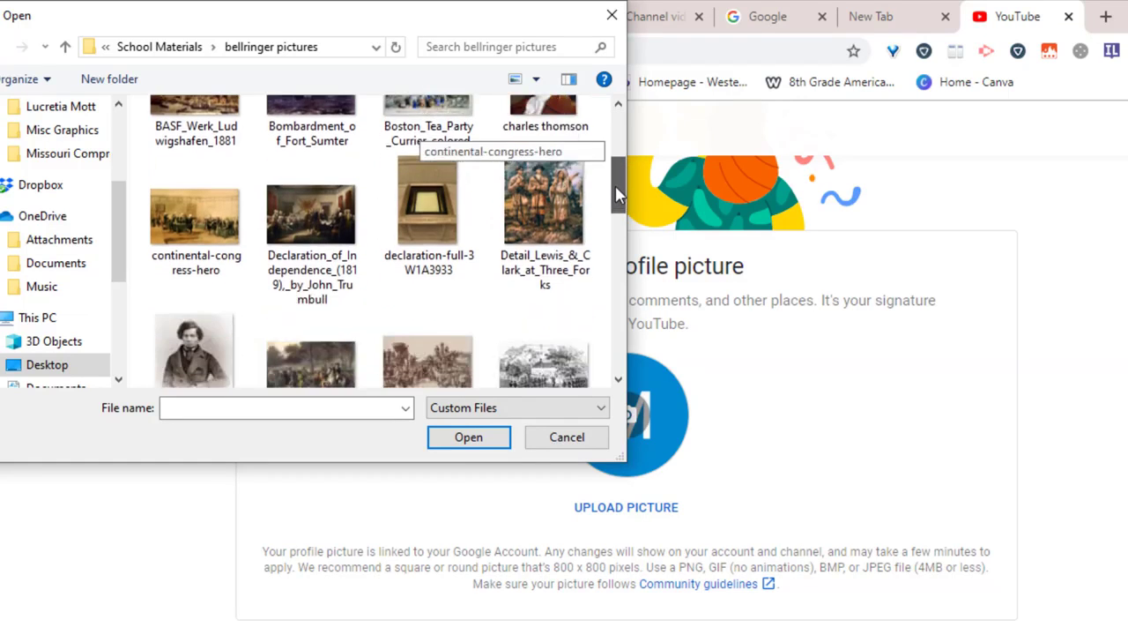
{"action": "left_click_drag", "start_coordinate": [616, 194], "coordinate": [621, 214]}
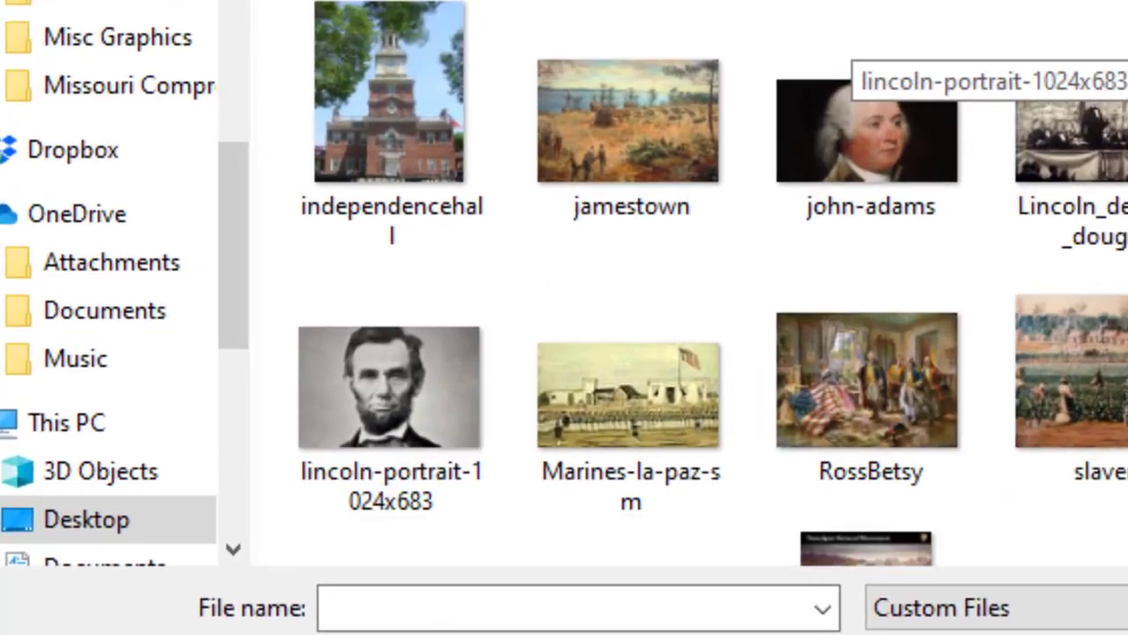
{"action": "scroll", "coordinate": [714, 291], "scroll_direction": "down", "scroll_amount": 2}
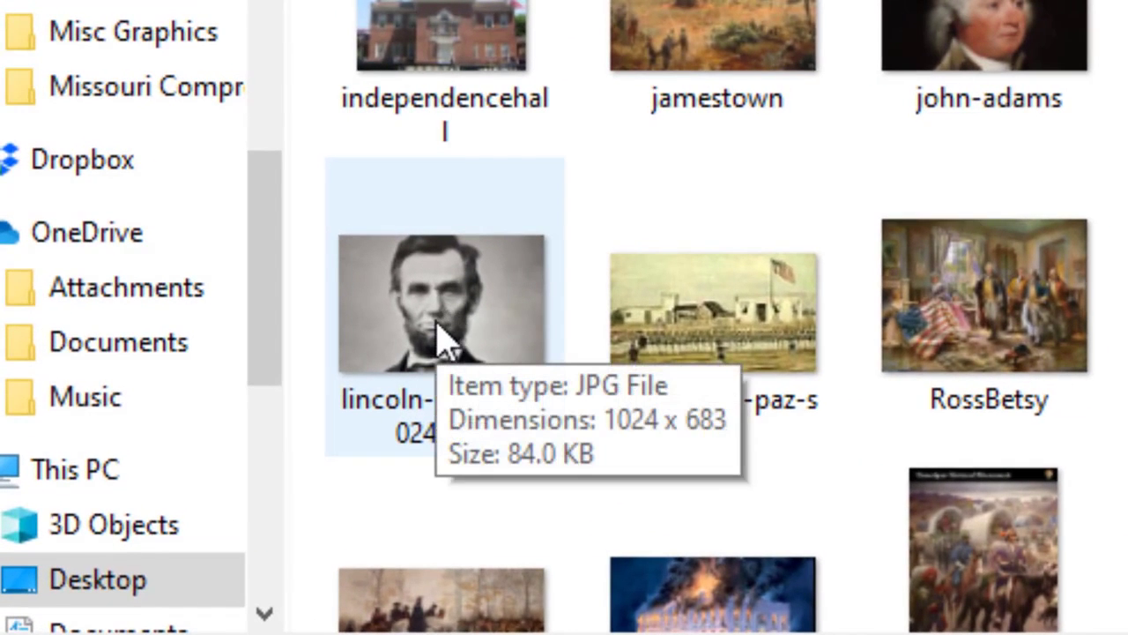
{"action": "left_click", "coordinate": [445, 340]}
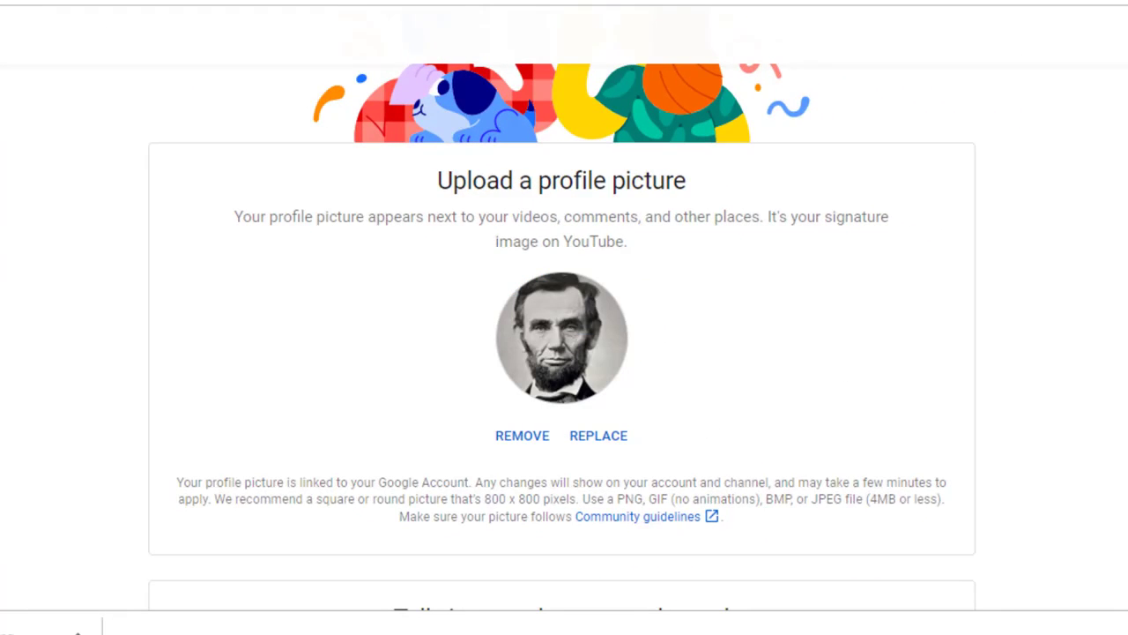
Step: Enter "This is my history class." as the channel description
{"action": "scroll", "coordinate": [563, 353], "scroll_direction": "down", "scroll_amount": 5}
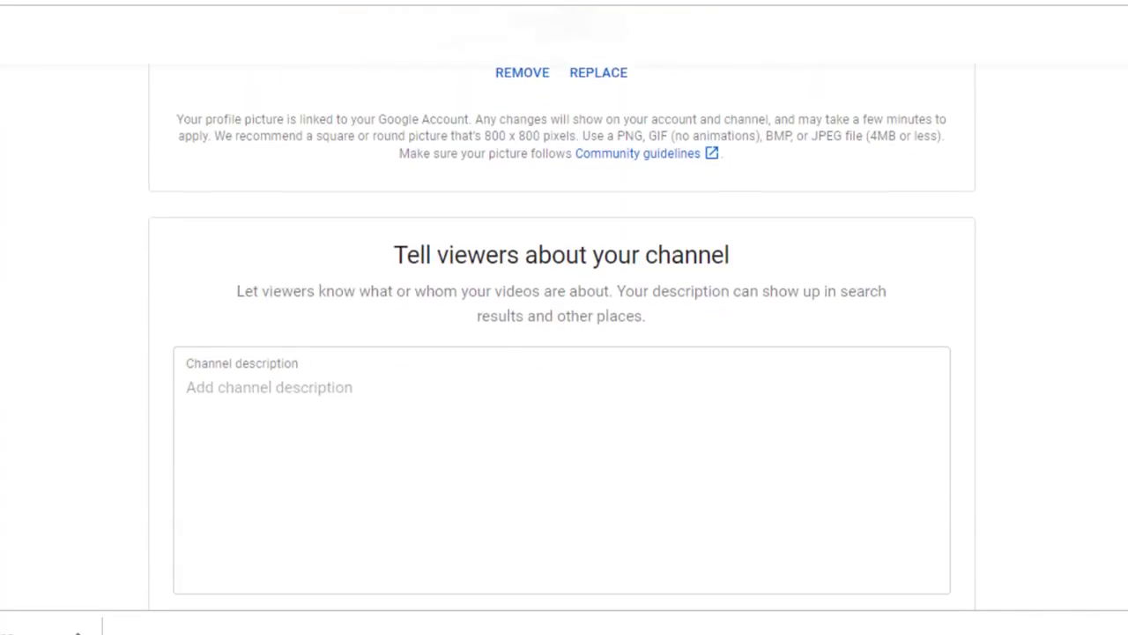
{"action": "left_click", "coordinate": [355, 296]}
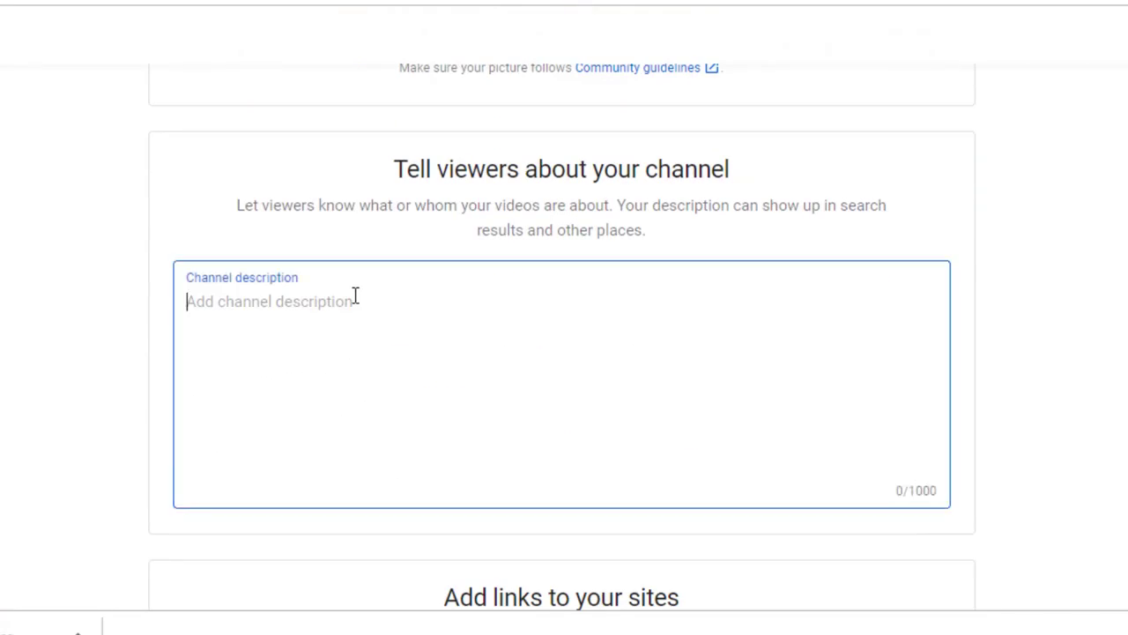
{"action": "type", "text": "Thi"}
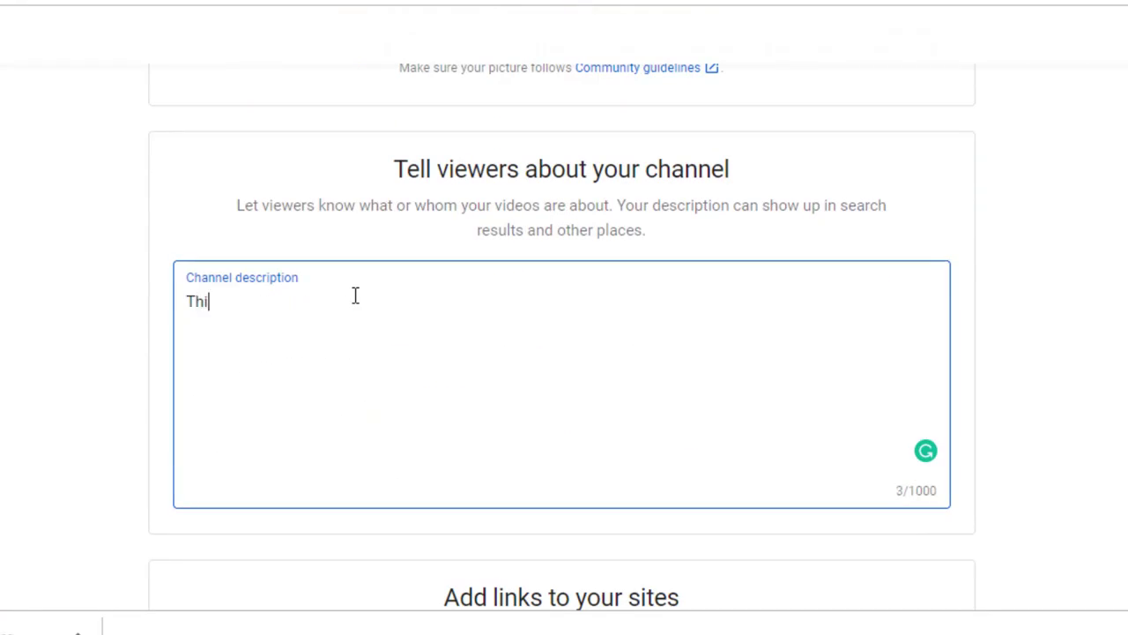
{"action": "type", "text": " is"}
{"action": "key", "text": "BackSpace"}
{"action": "key", "text": "BackSpace"}
{"action": "key", "text": "BackSpace"}
{"action": "key", "text": "BackSpace"}
{"action": "type", "text": "s is my history class."}
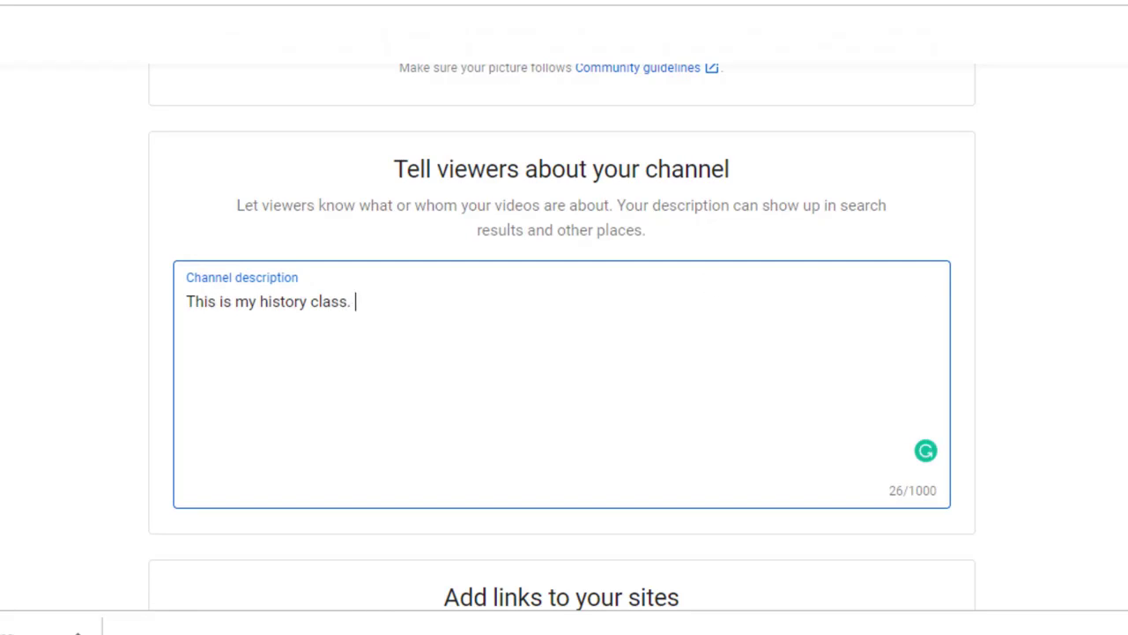
Step: Leave the custom and social links blank, then save the channel setup and continue to the channel page
{"action": "scroll", "coordinate": [563, 353], "scroll_direction": "down", "scroll_amount": 4}
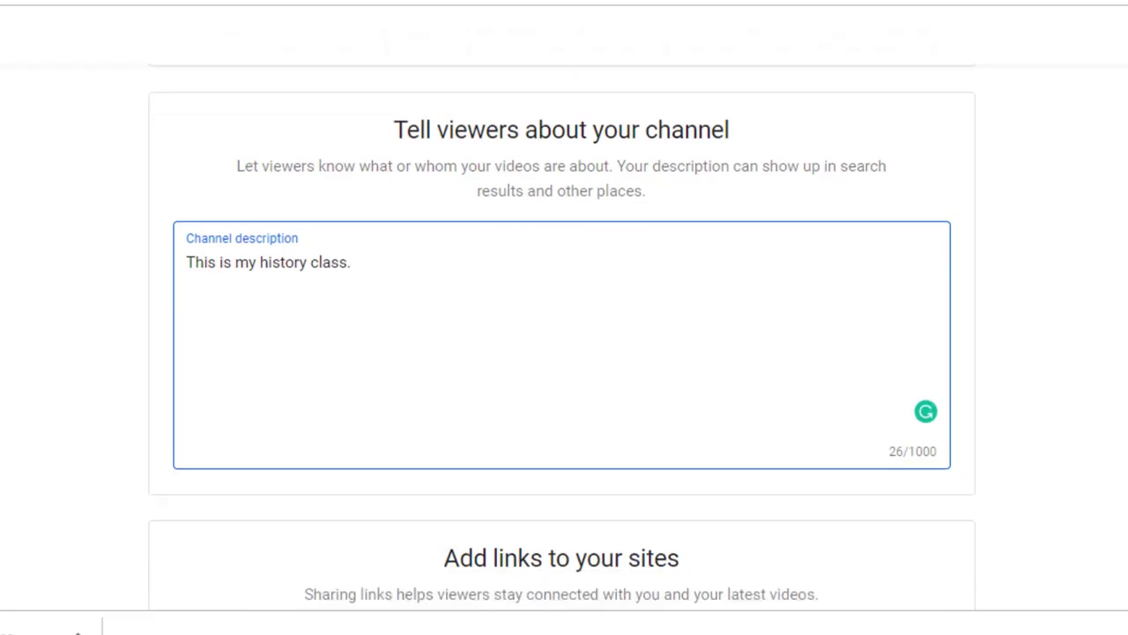
{"action": "scroll", "coordinate": [808, 388], "scroll_direction": "down", "scroll_amount": 1}
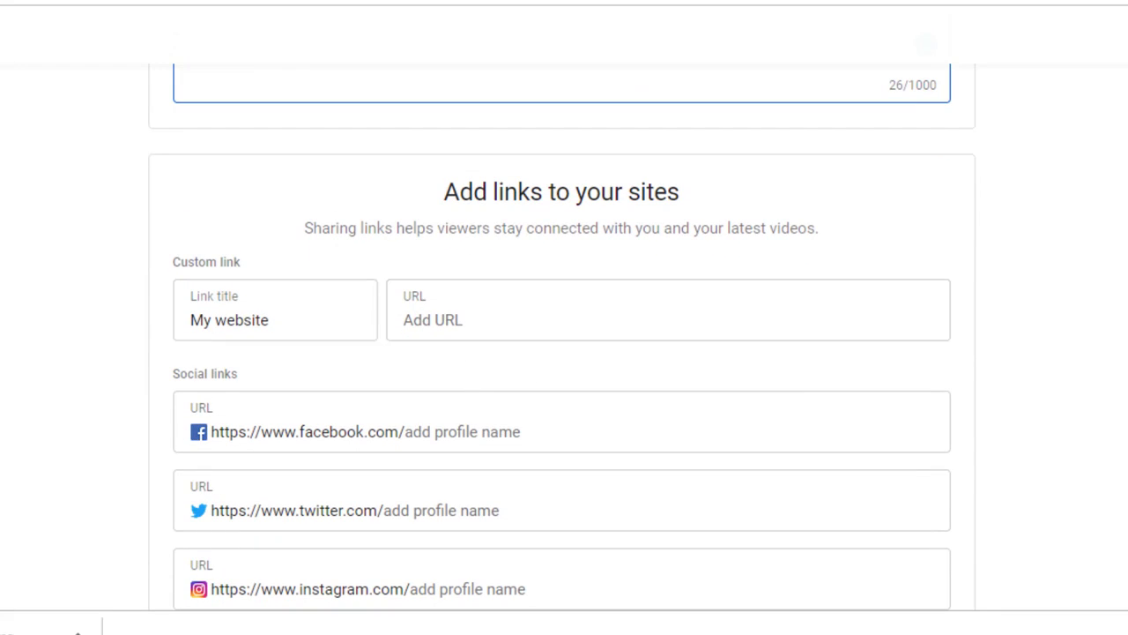
{"action": "scroll", "coordinate": [563, 337], "scroll_direction": "down", "scroll_amount": 2}
{"action": "scroll", "coordinate": [562, 336], "scroll_direction": "up", "scroll_amount": 1}
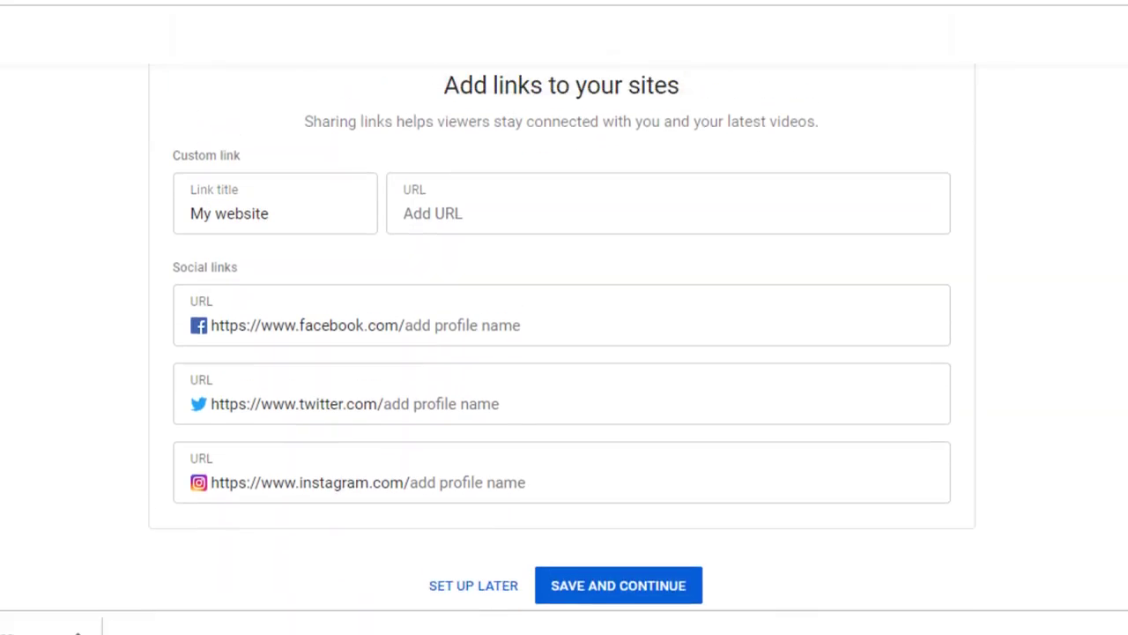
{"action": "scroll", "coordinate": [562, 323], "scroll_direction": "up", "scroll_amount": 1}
{"action": "scroll", "coordinate": [562, 324], "scroll_direction": "down", "scroll_amount": 1}
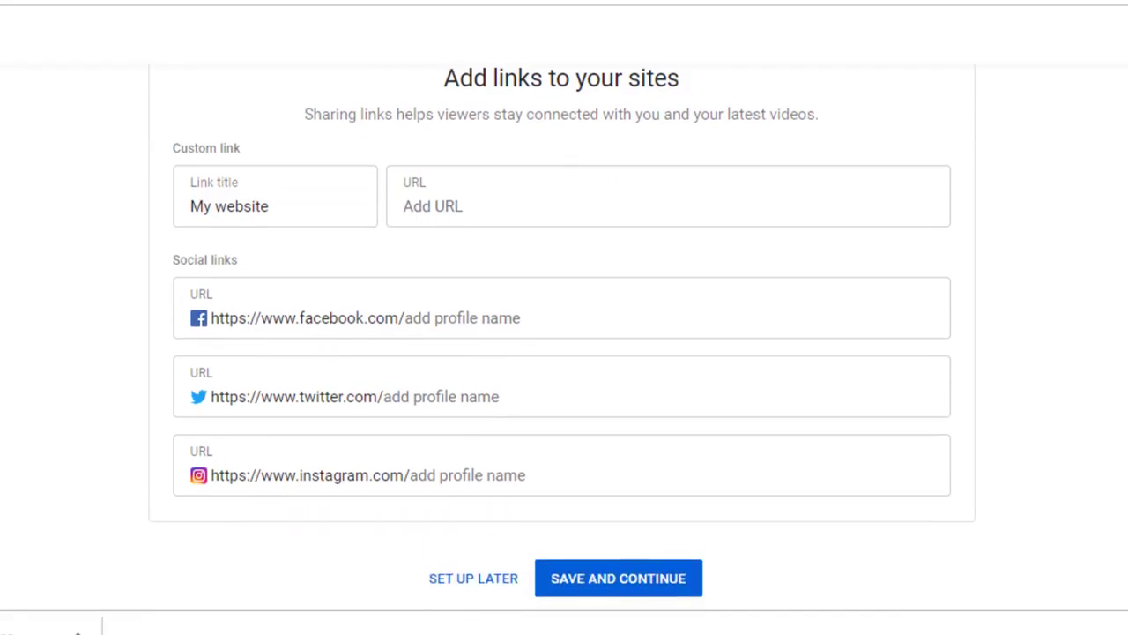
{"action": "scroll", "coordinate": [562, 332], "scroll_direction": "down", "scroll_amount": 1}
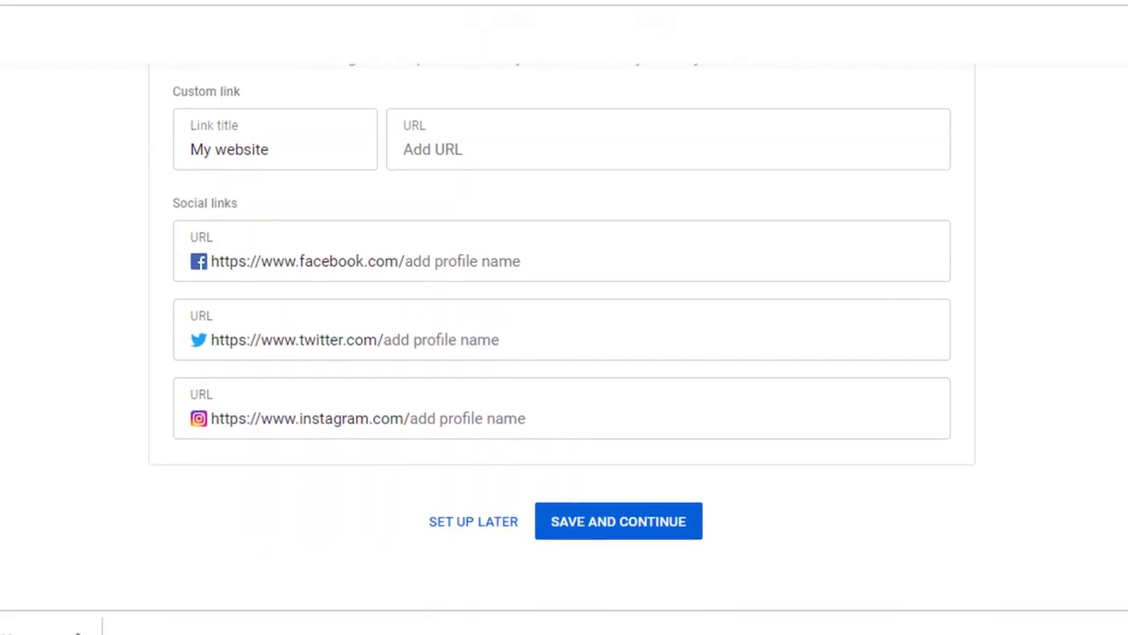
{"action": "scroll", "coordinate": [563, 335], "scroll_direction": "up", "scroll_amount": 12}
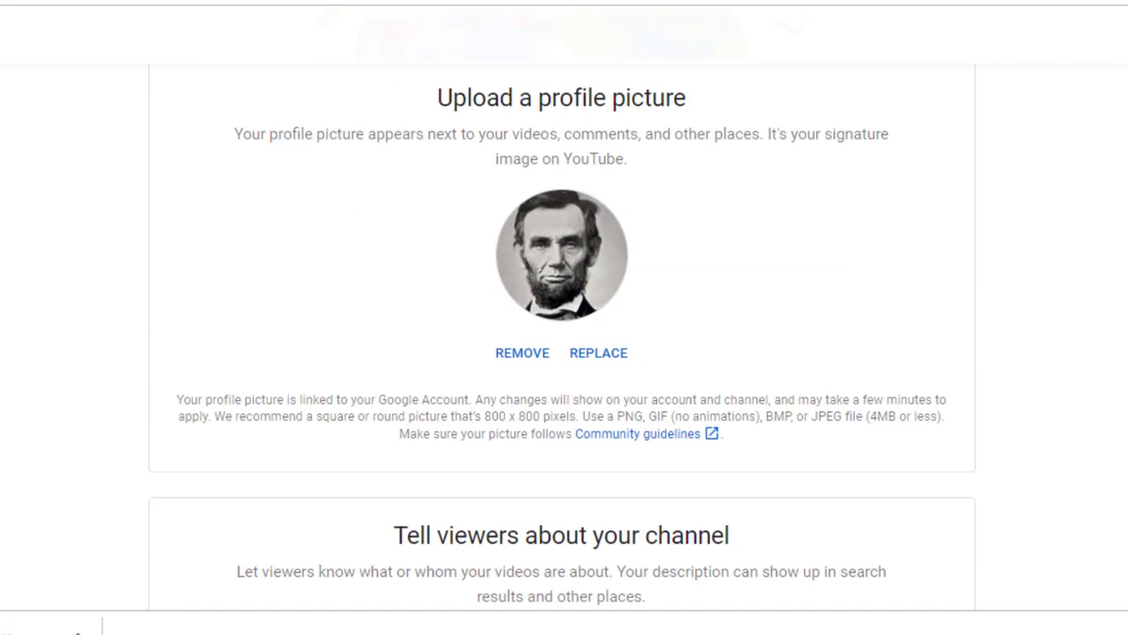
{"action": "scroll", "coordinate": [610, 440], "scroll_direction": "down", "scroll_amount": 12}
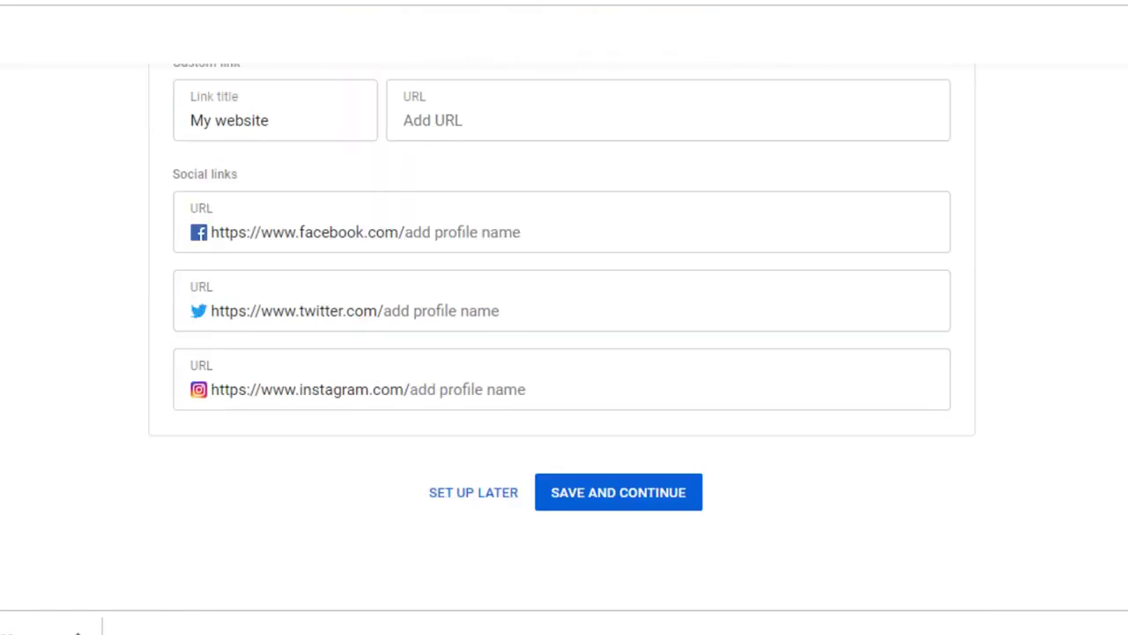
{"action": "left_click", "coordinate": [611, 500]}
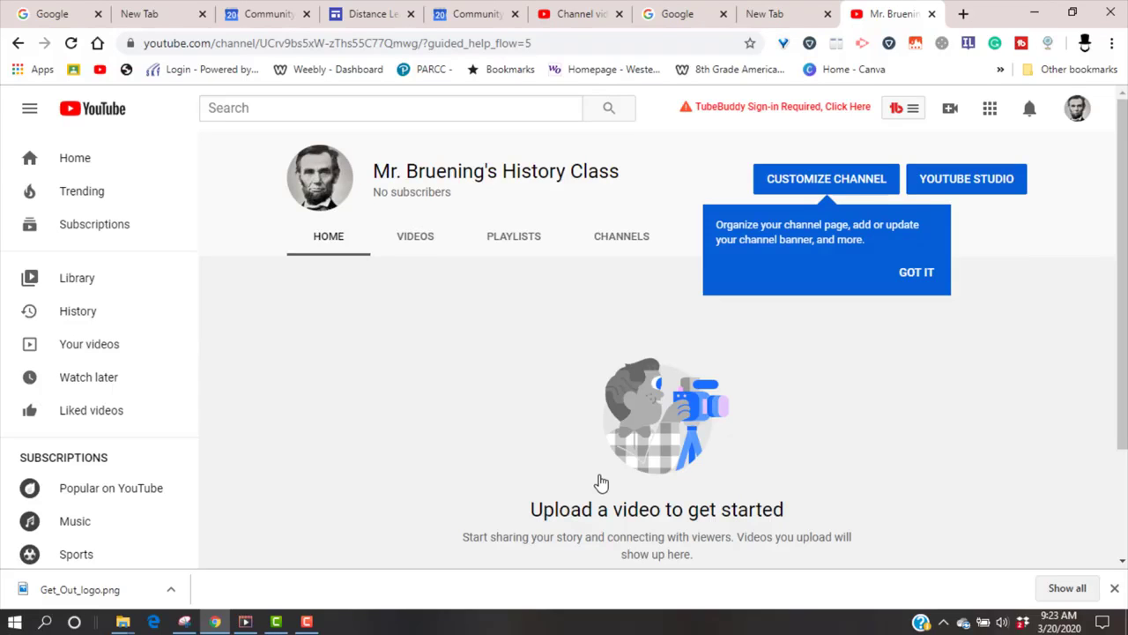
Step: Start a Screencastify desktop recording with microphone and embedded webcam, sharing the entire screen with audio
{"action": "left_click_drag", "start_coordinate": [1120, 252], "coordinate": [1108, 189]}
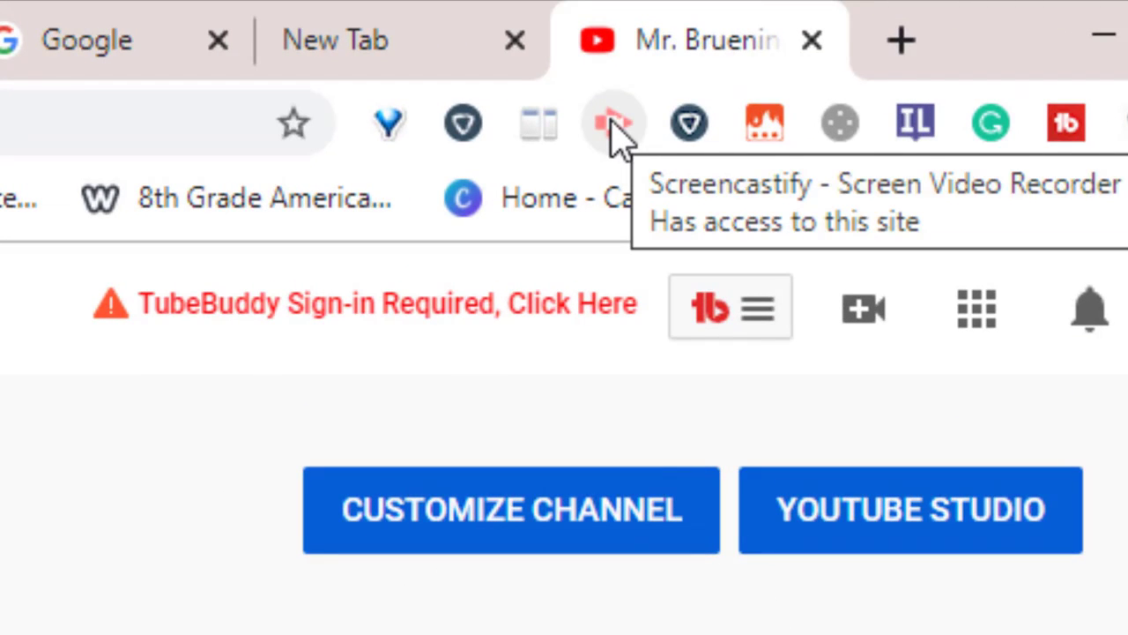
{"action": "left_click", "coordinate": [611, 119]}
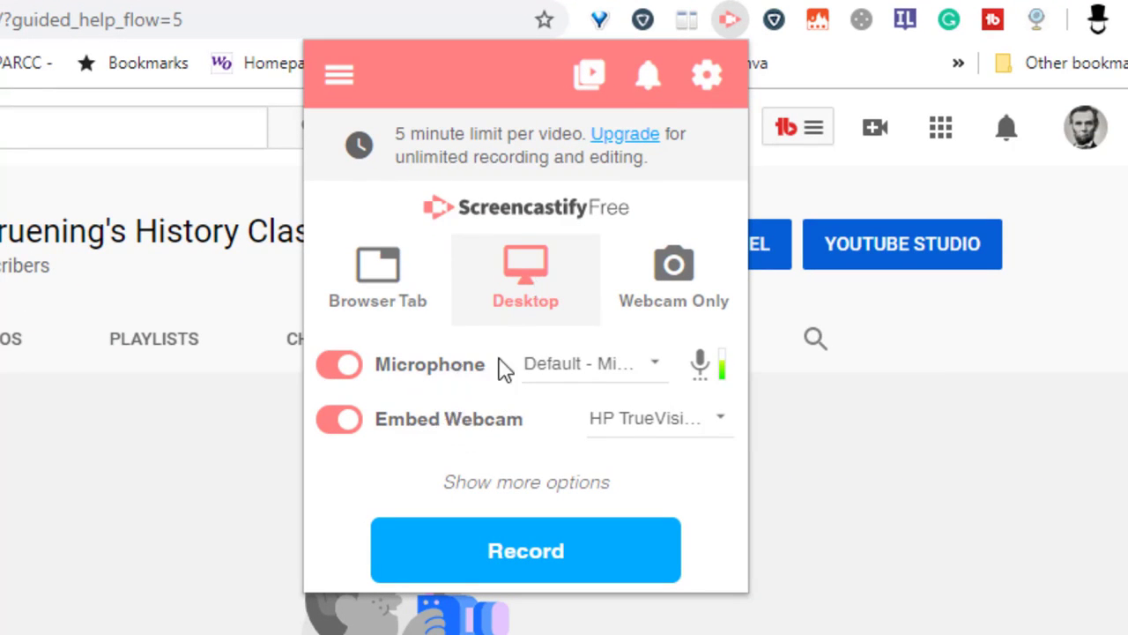
{"action": "left_click", "coordinate": [532, 276]}
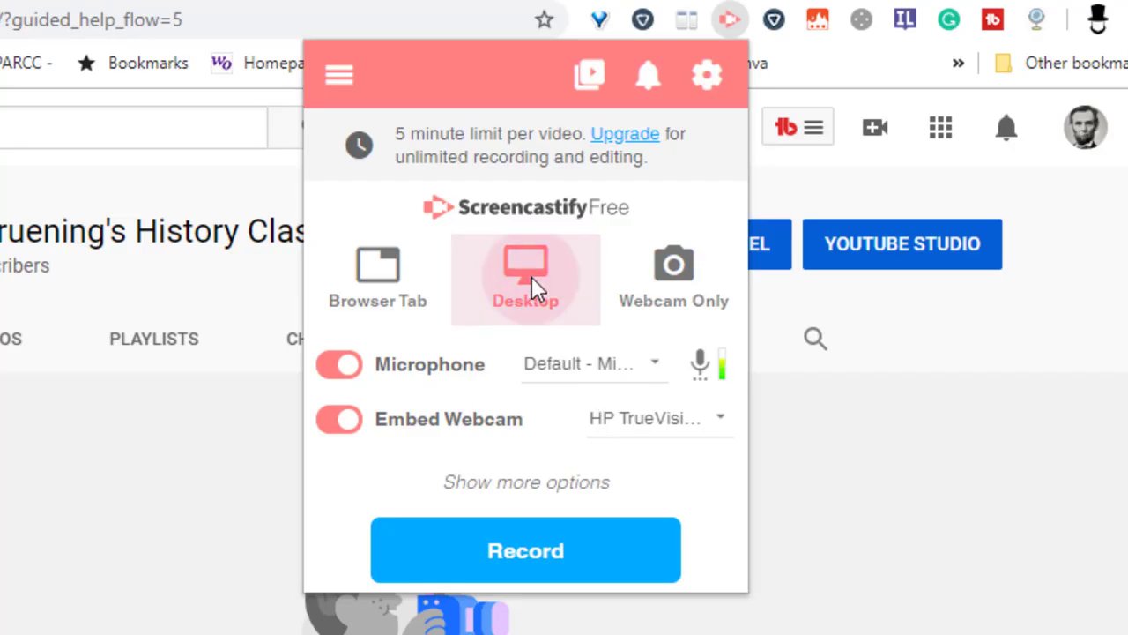
{"action": "left_click", "coordinate": [526, 539]}
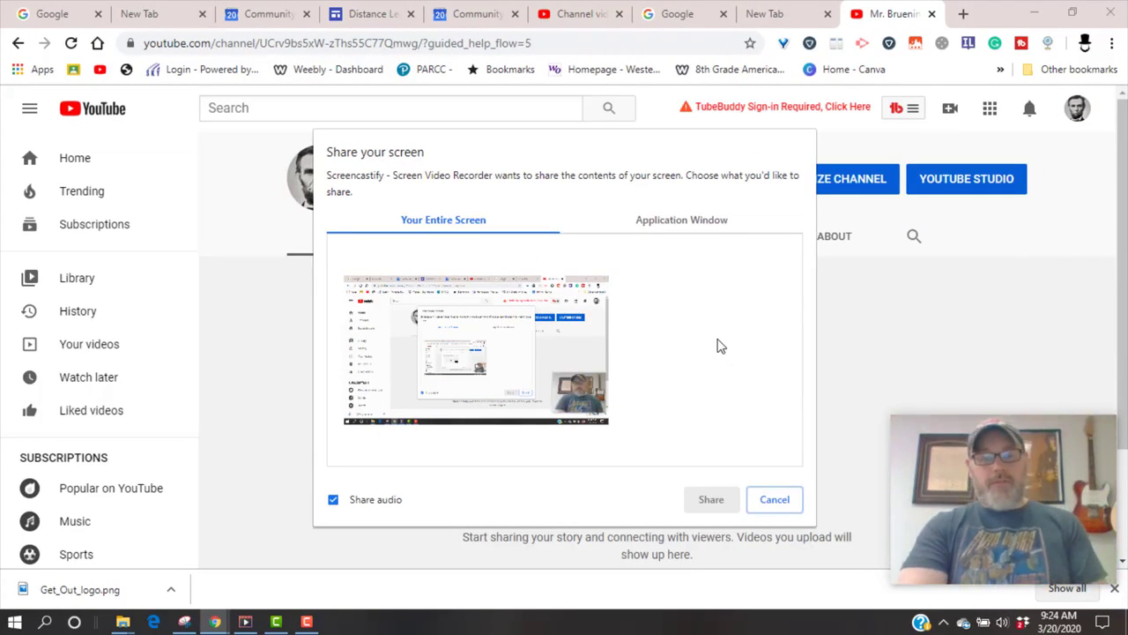
{"action": "left_click", "coordinate": [496, 387]}
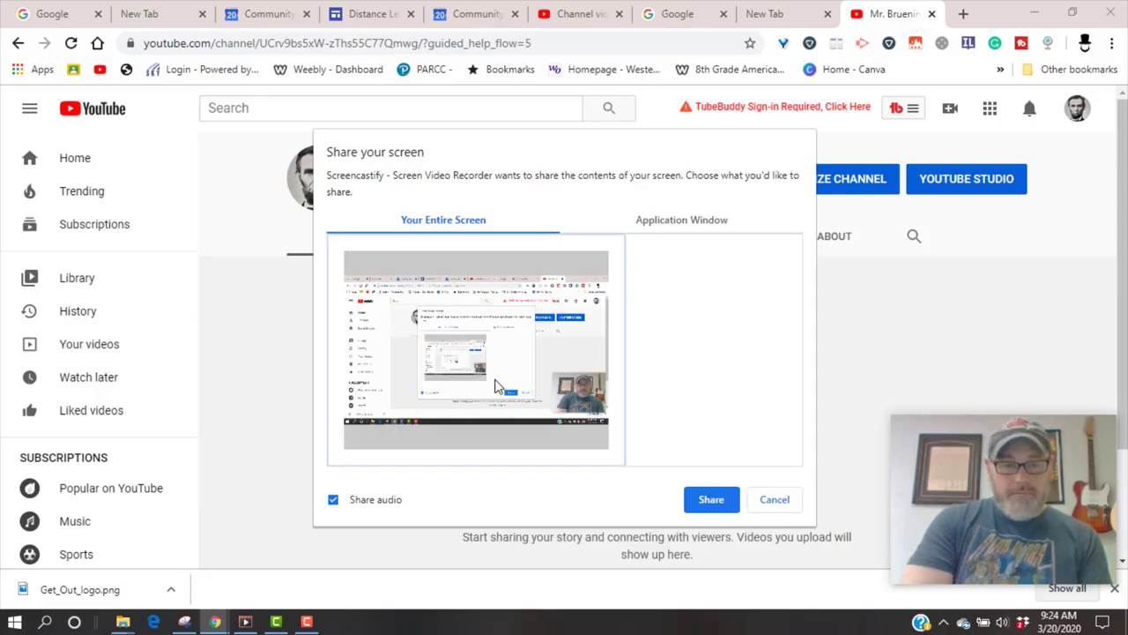
{"action": "left_click", "coordinate": [712, 499]}
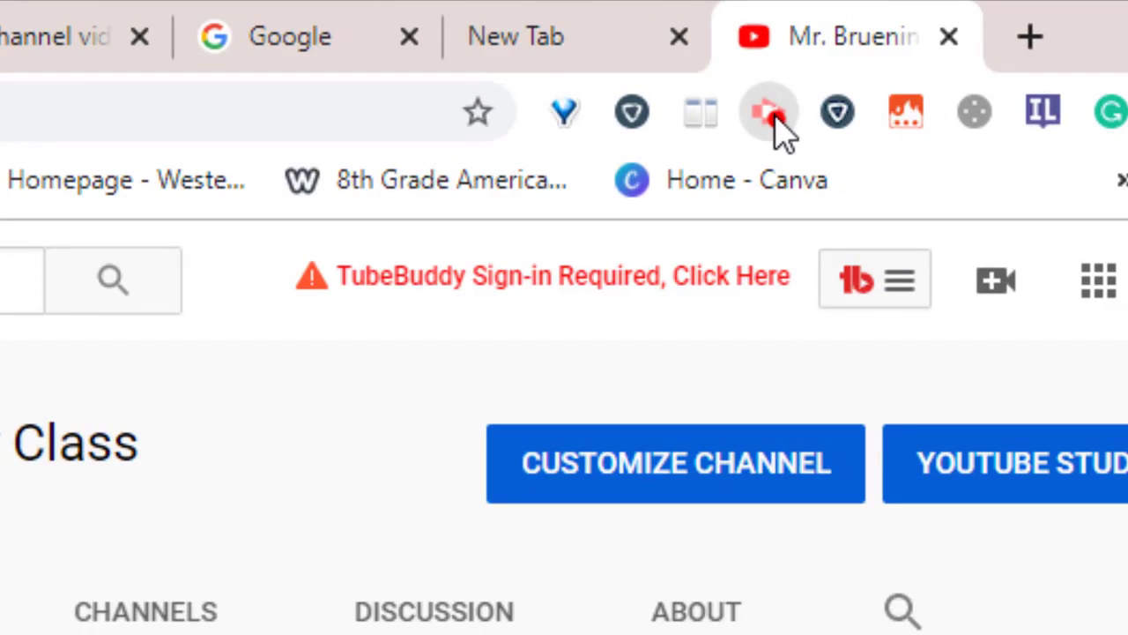
Step: Stop the desktop recording in Screencastify and pause its preview playback
{"action": "left_click", "coordinate": [773, 115]}
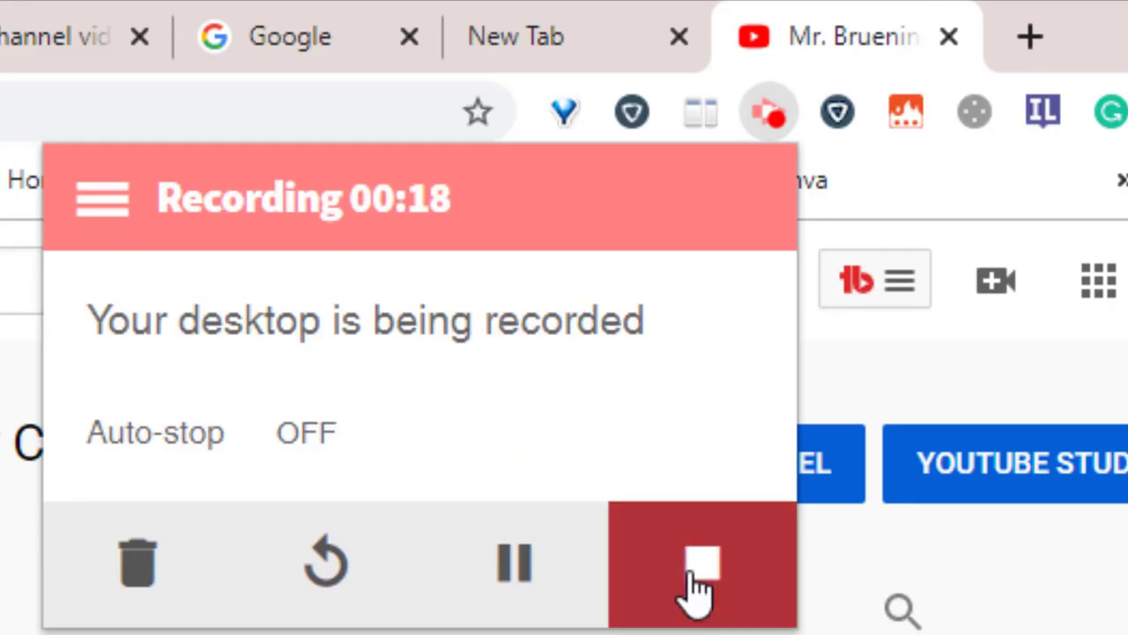
{"action": "left_click", "coordinate": [696, 585]}
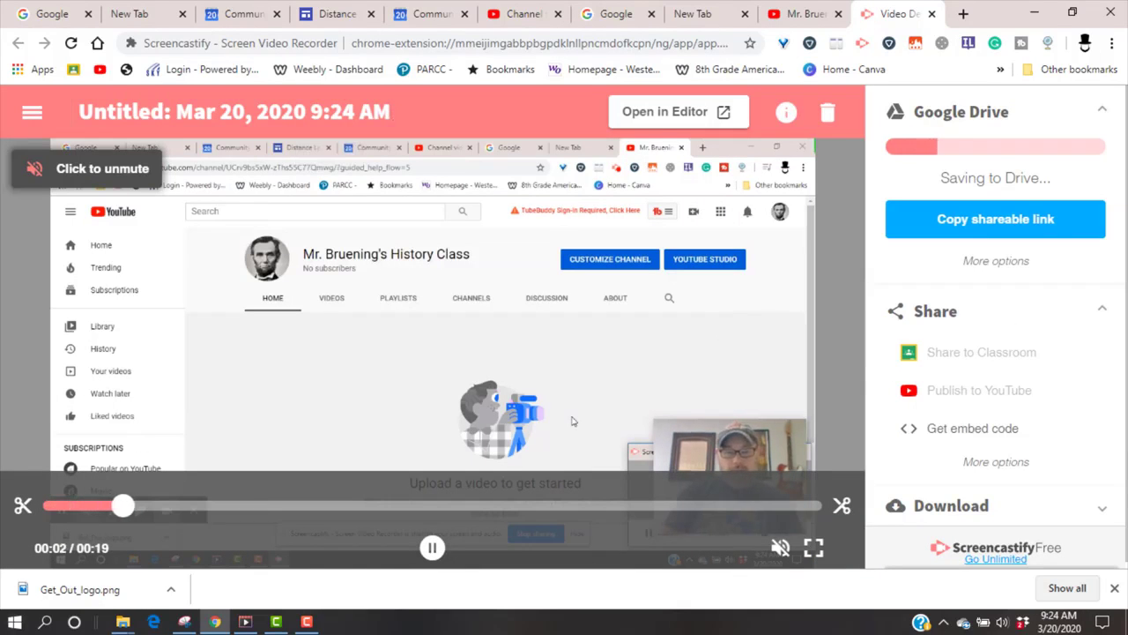
{"action": "left_click", "coordinate": [432, 548]}
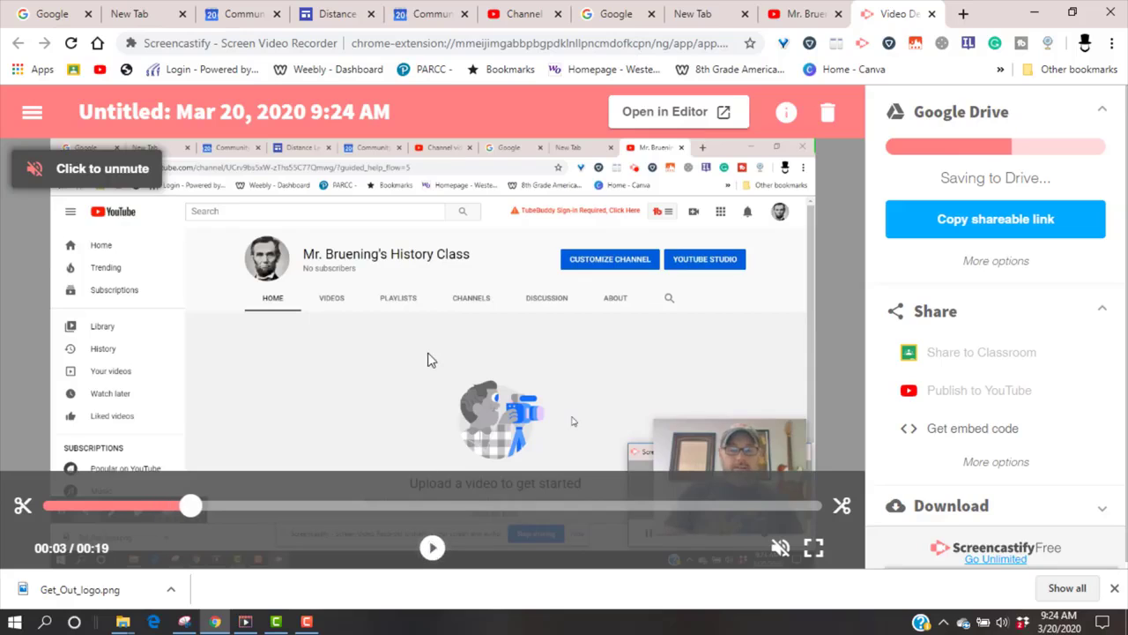
Step: Rename the untitled recording as "Class Introduction"
{"action": "left_click", "coordinate": [403, 111]}
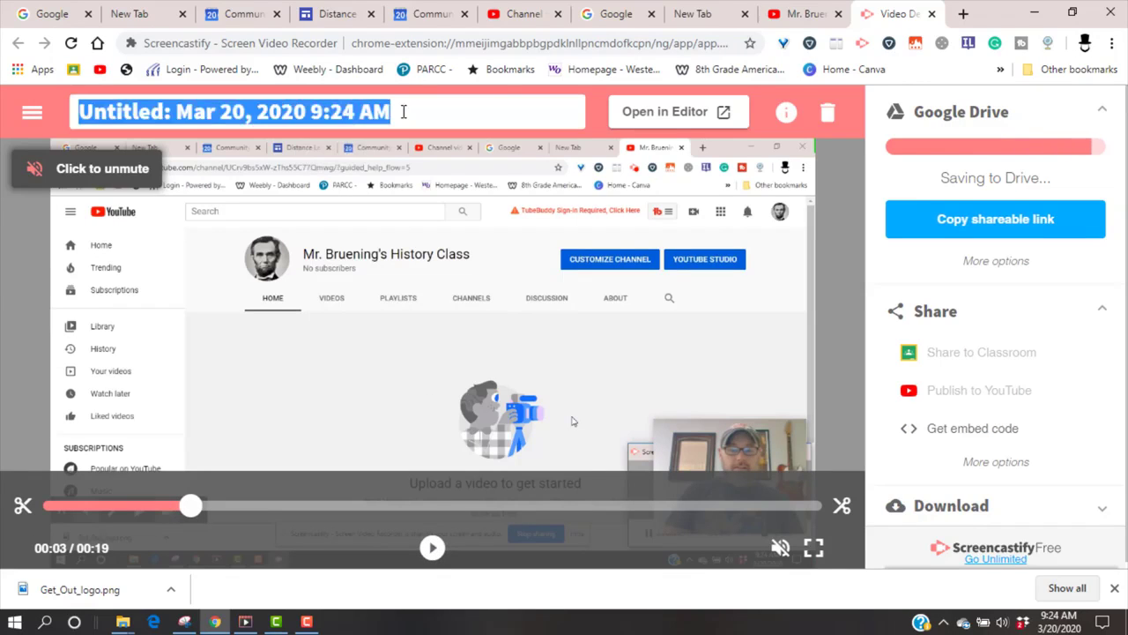
{"action": "type", "text": "Cla"}
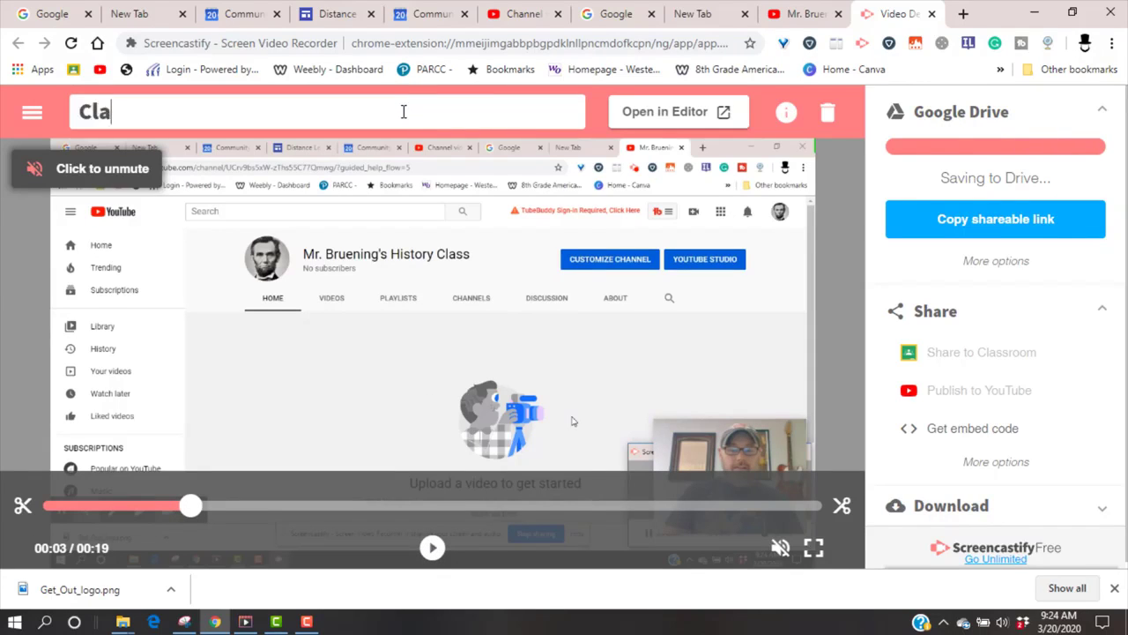
{"action": "type", "text": "ss Introdu"}
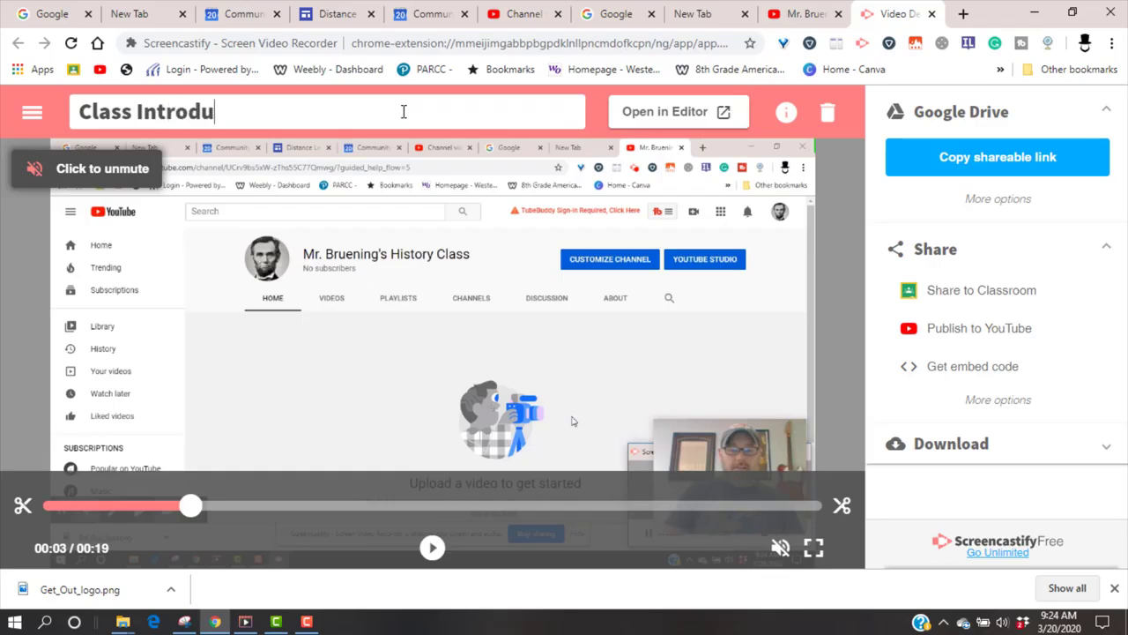
{"action": "type", "text": "ction"}
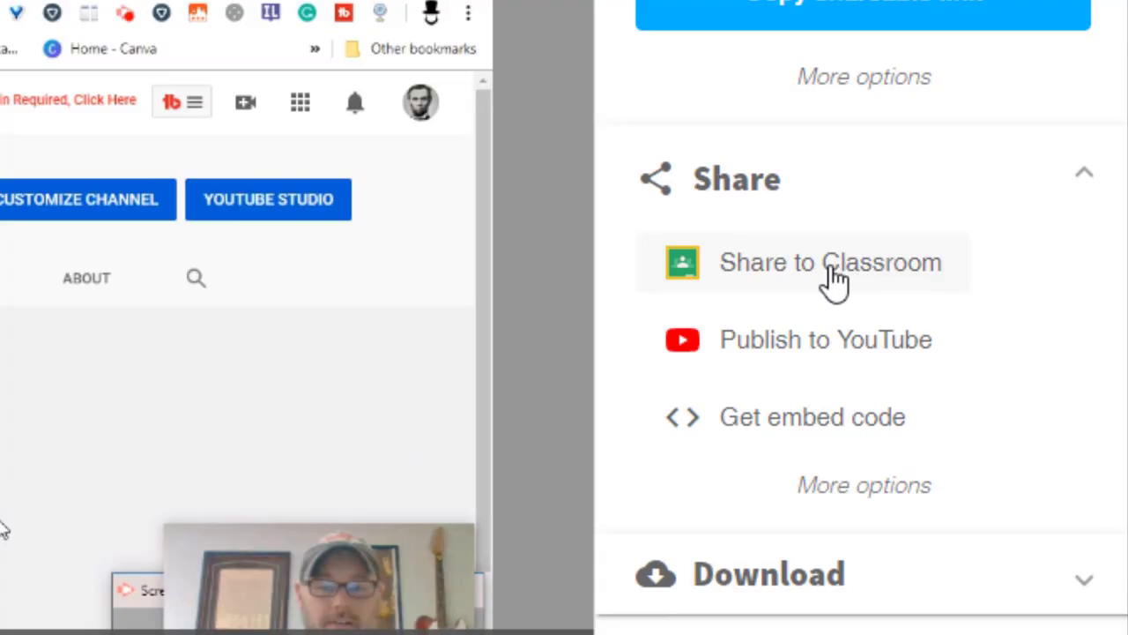
Step: Start publishing the recording to YouTube, adding the history class brand channel as the destination and allowing Screencastify to manage its YouTube account
{"action": "left_click", "coordinate": [786, 348]}
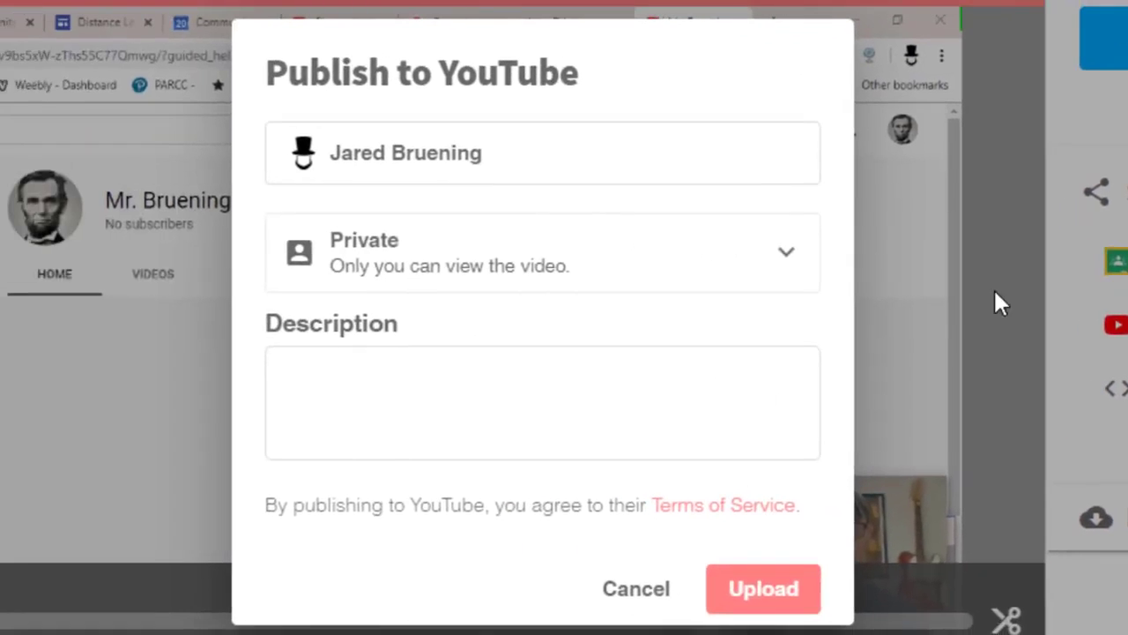
{"action": "left_click", "coordinate": [507, 185]}
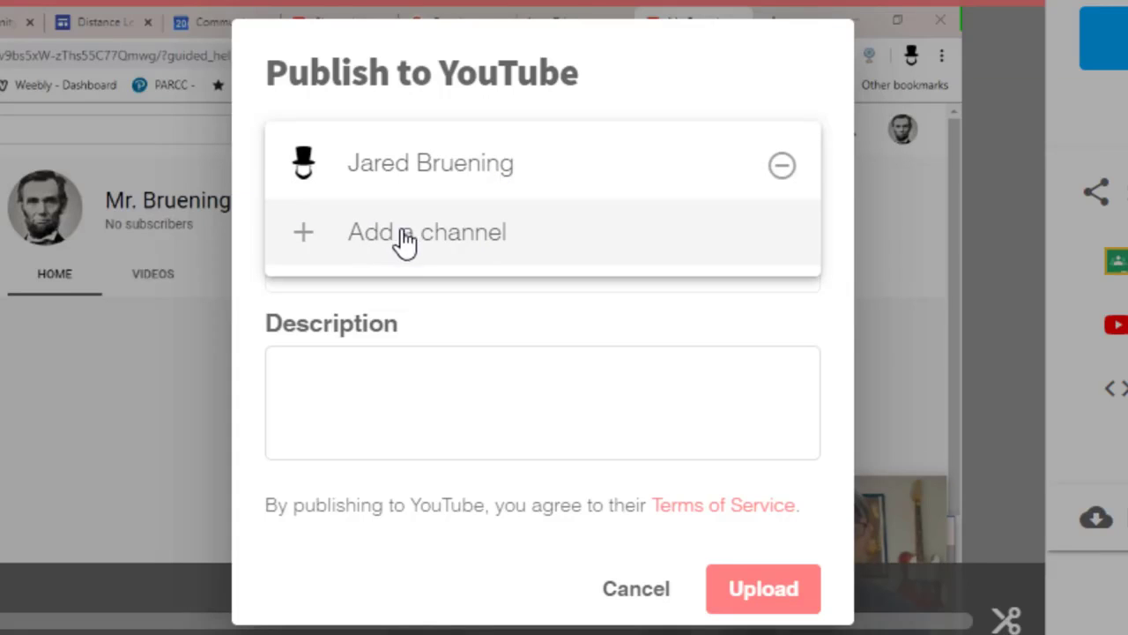
{"action": "left_click", "coordinate": [404, 237]}
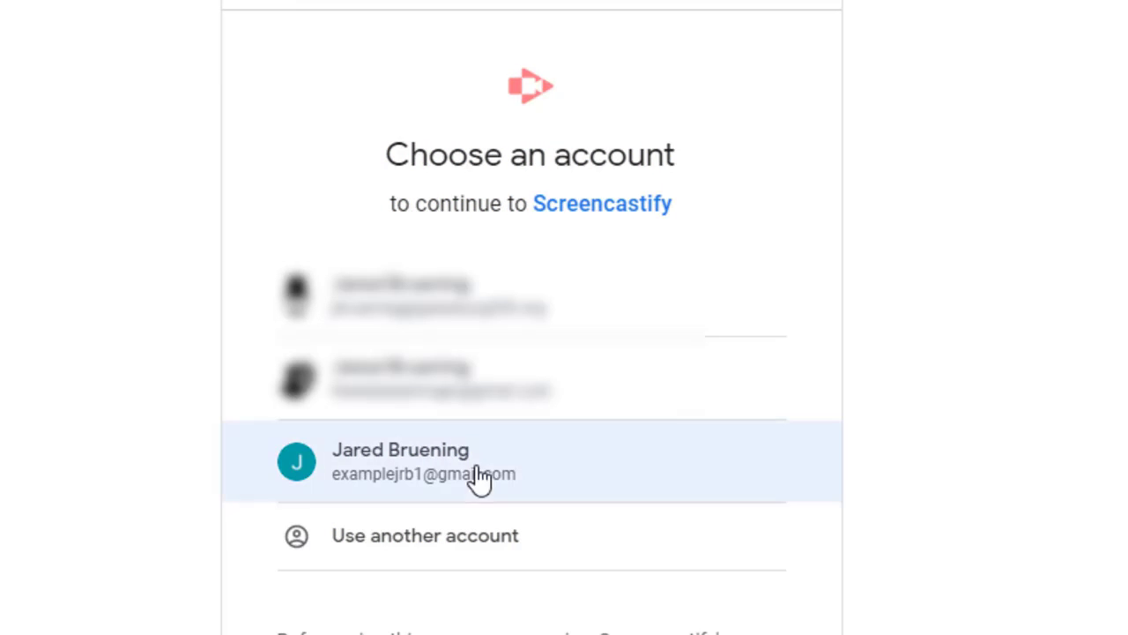
{"action": "left_click", "coordinate": [408, 480]}
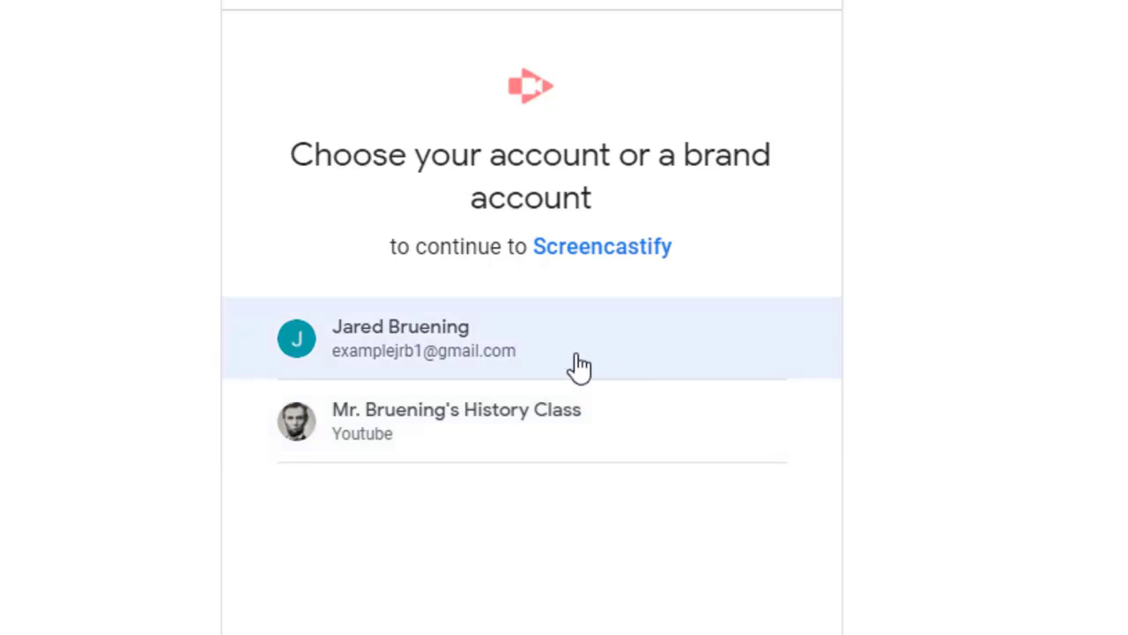
{"action": "left_click", "coordinate": [481, 427]}
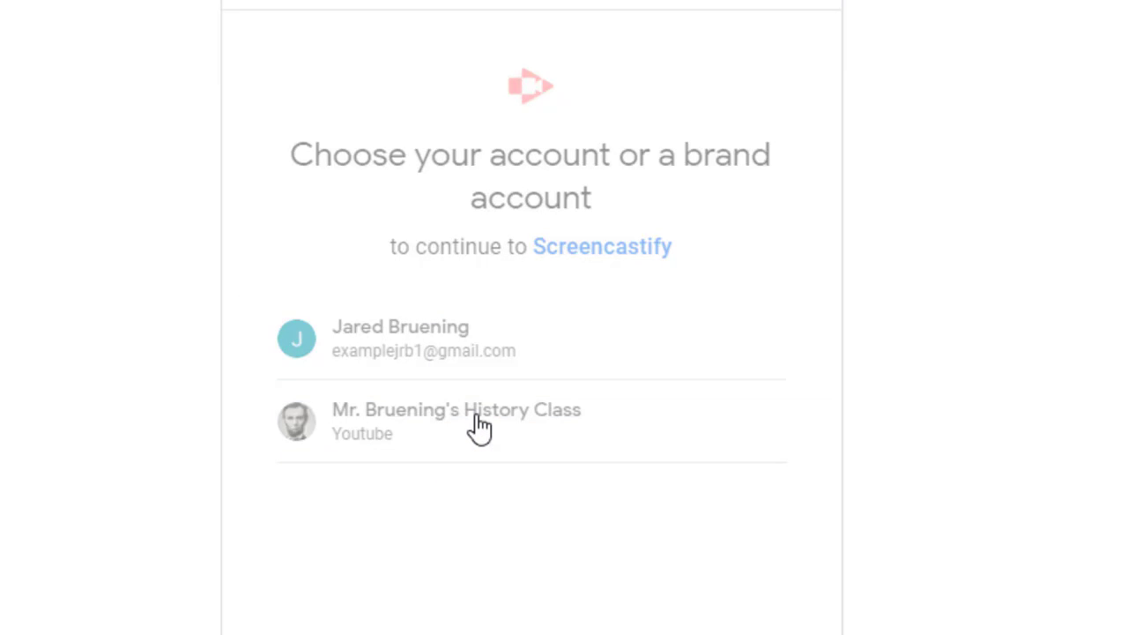
{"action": "scroll", "coordinate": [1122, 294], "scroll_direction": "down", "scroll_amount": 1}
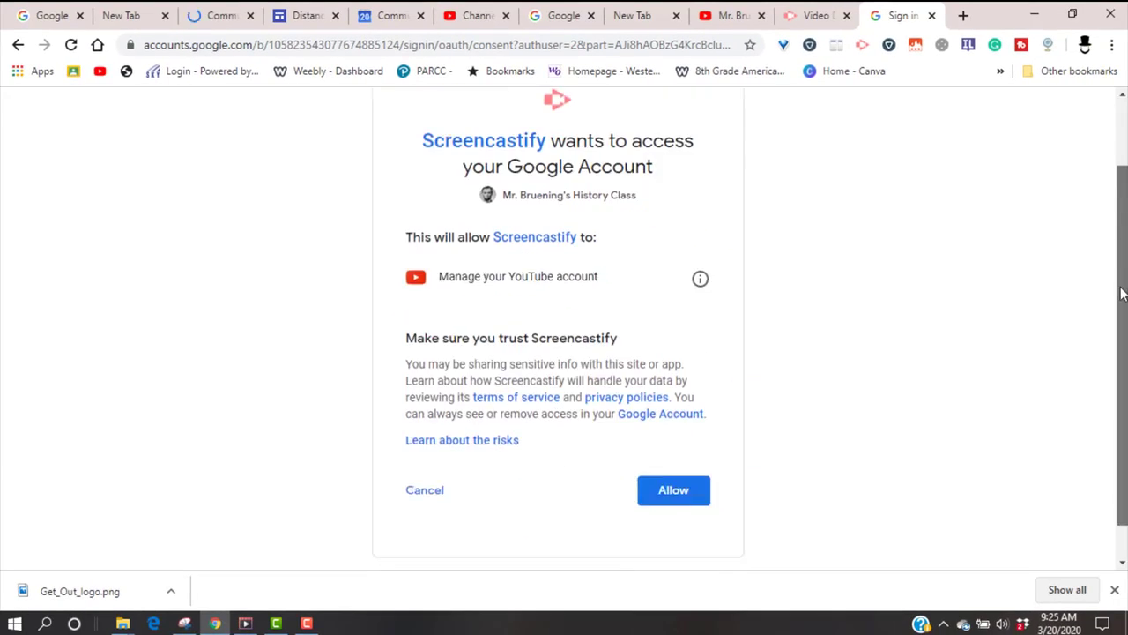
{"action": "scroll", "coordinate": [1123, 293], "scroll_direction": "down", "scroll_amount": 1}
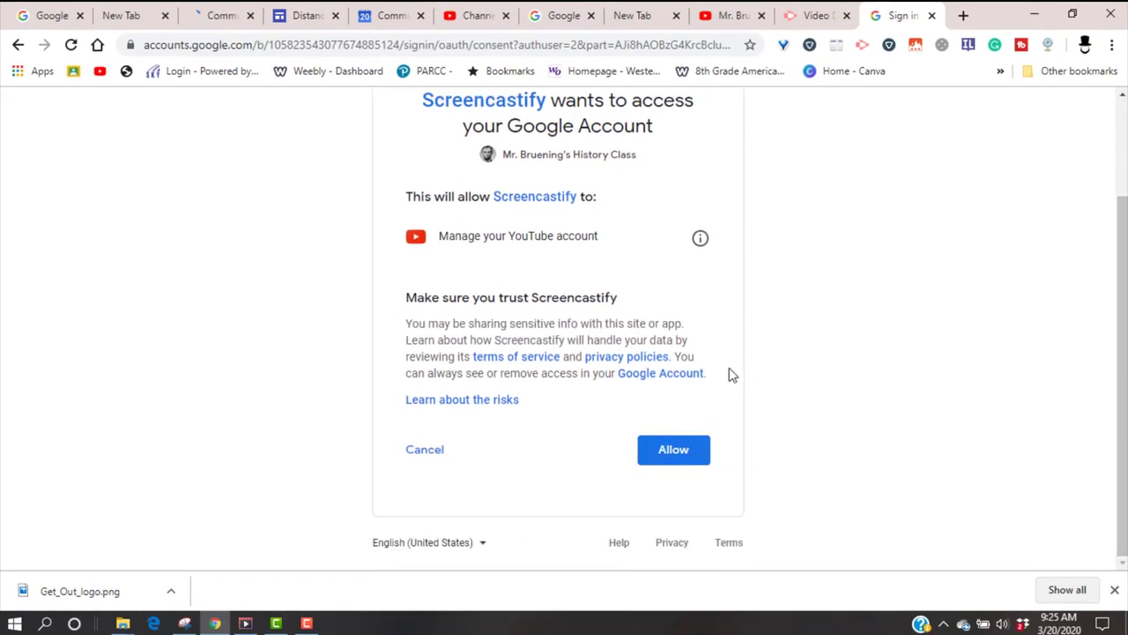
{"action": "left_click", "coordinate": [670, 449]}
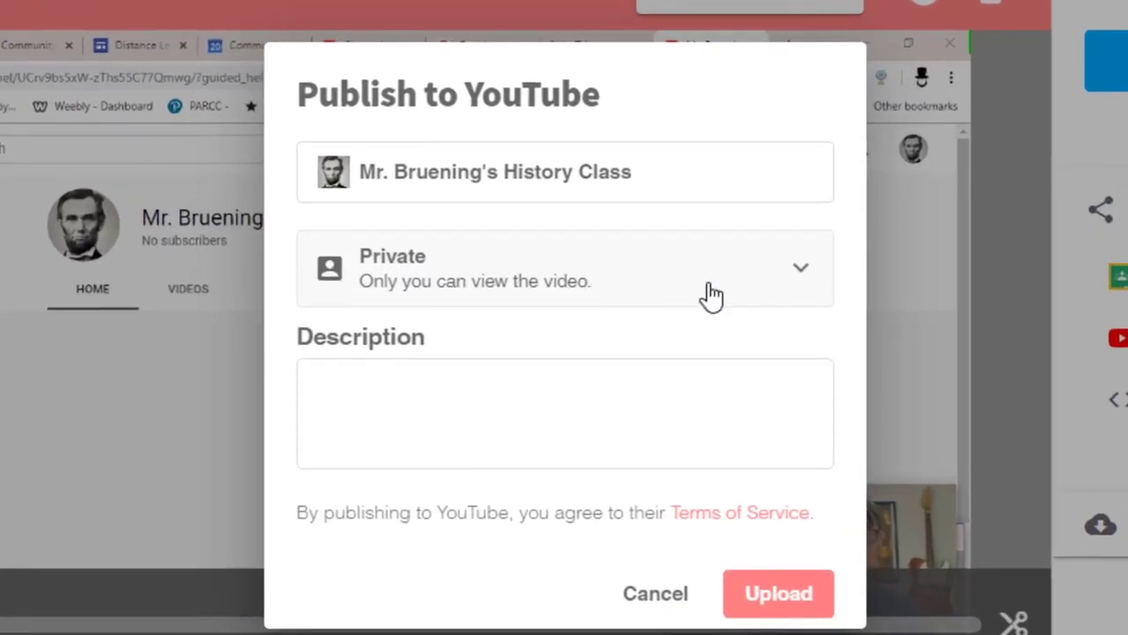
Step: Set the video's visibility to Unlisted, leave the description blank, and upload it to YouTube
{"action": "left_click", "coordinate": [801, 278]}
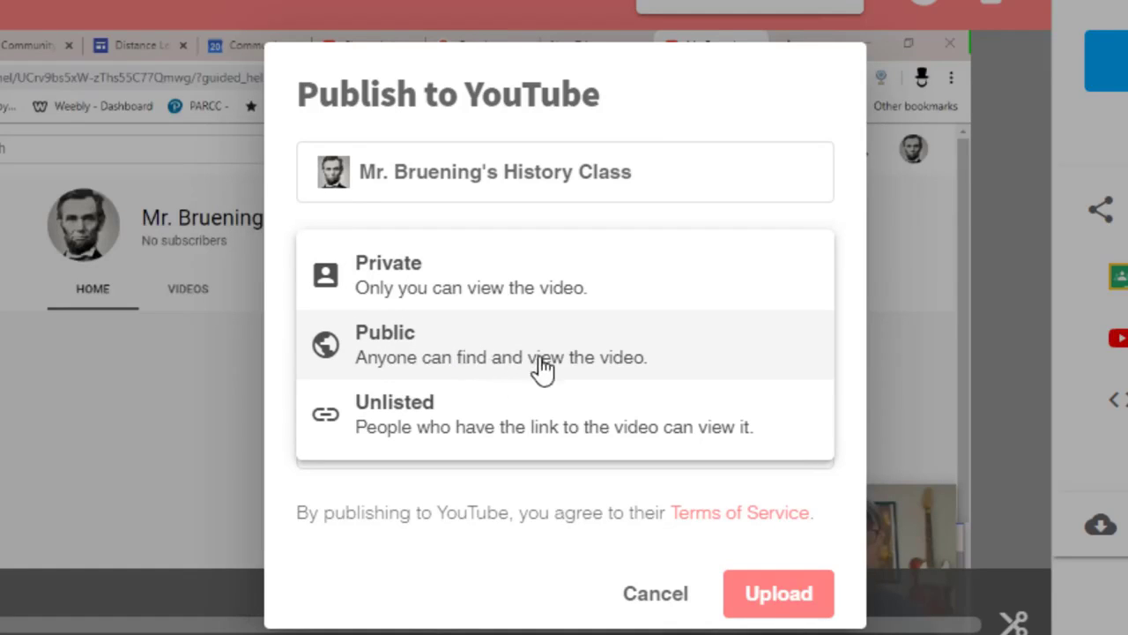
{"action": "left_click", "coordinate": [500, 427]}
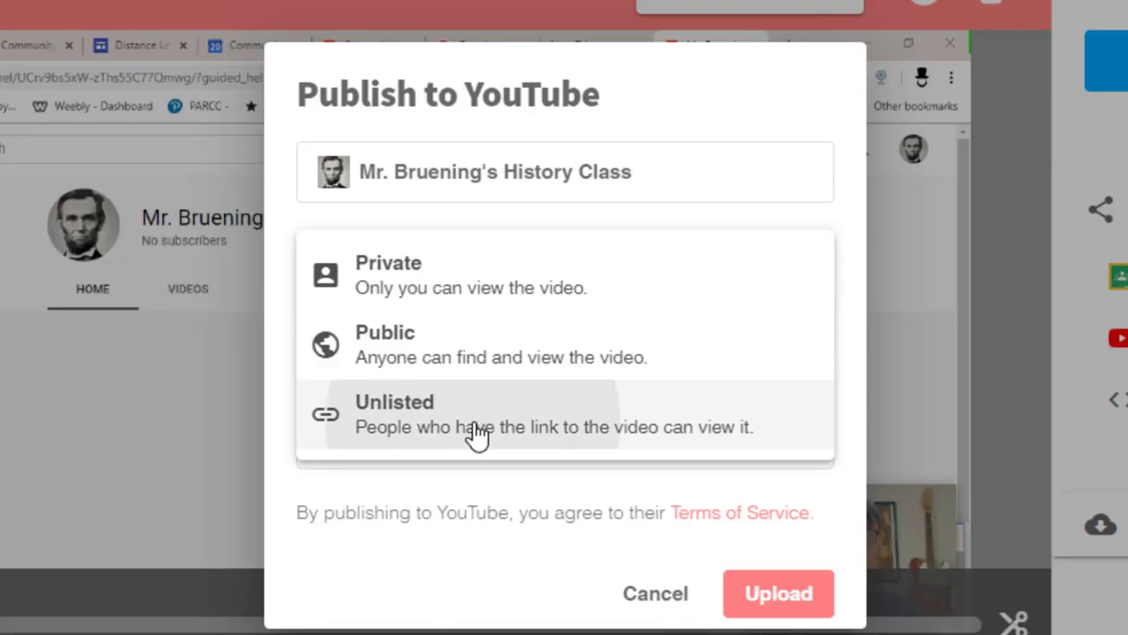
{"action": "left_click", "coordinate": [514, 410]}
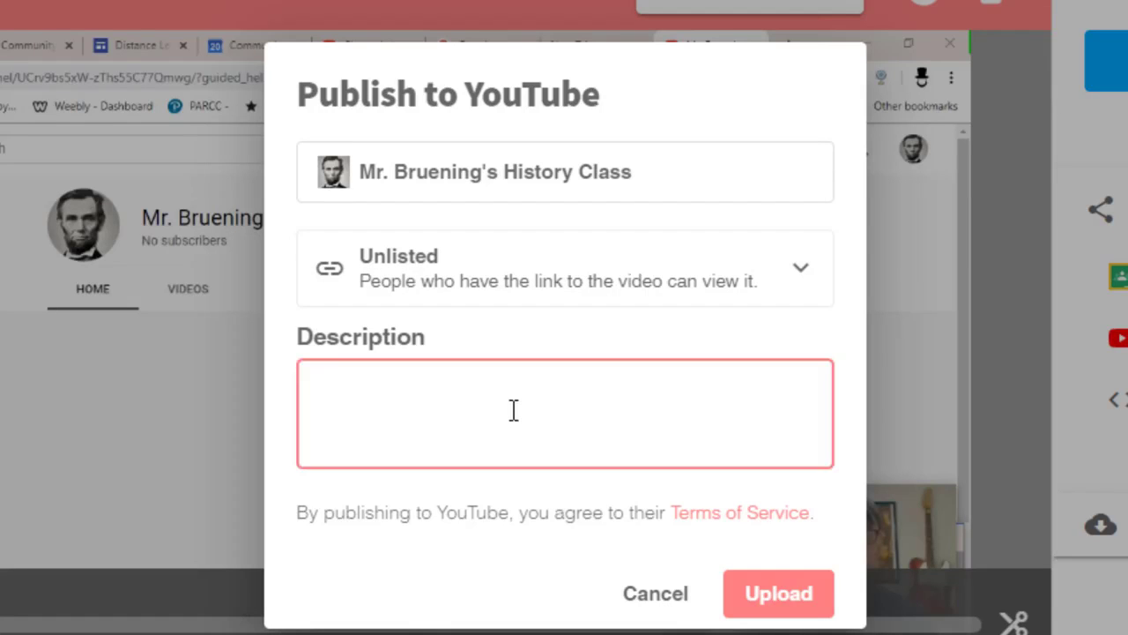
{"action": "left_click", "coordinate": [789, 605]}
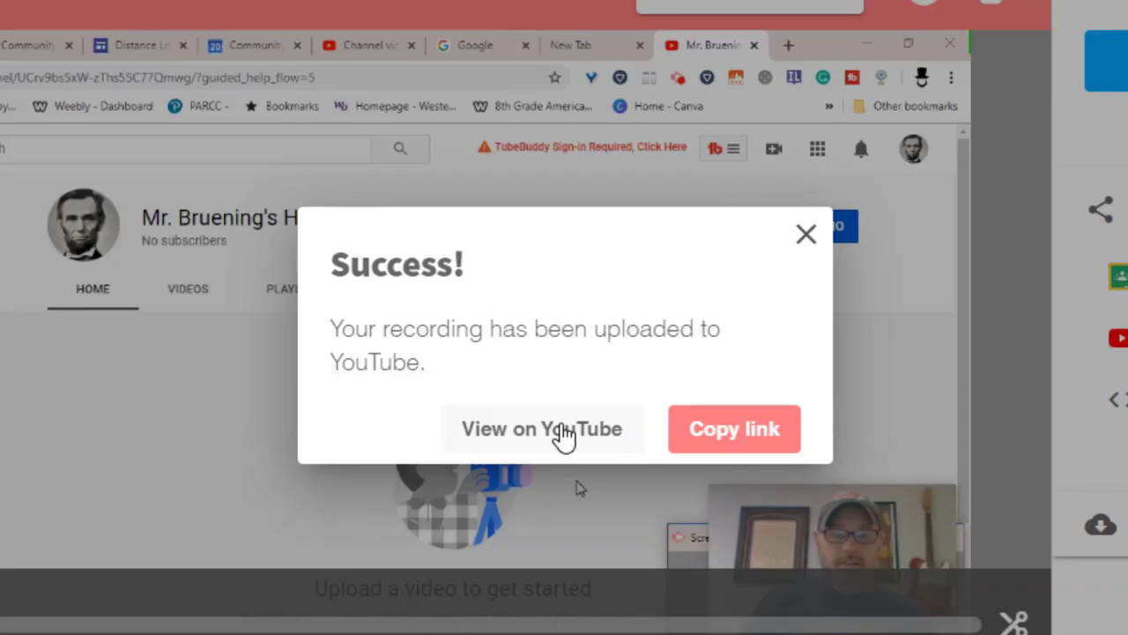
Step: View the uploaded Class Introduction video on YouTube, paused, and copy its share link without a start time
{"action": "left_click", "coordinate": [556, 441]}
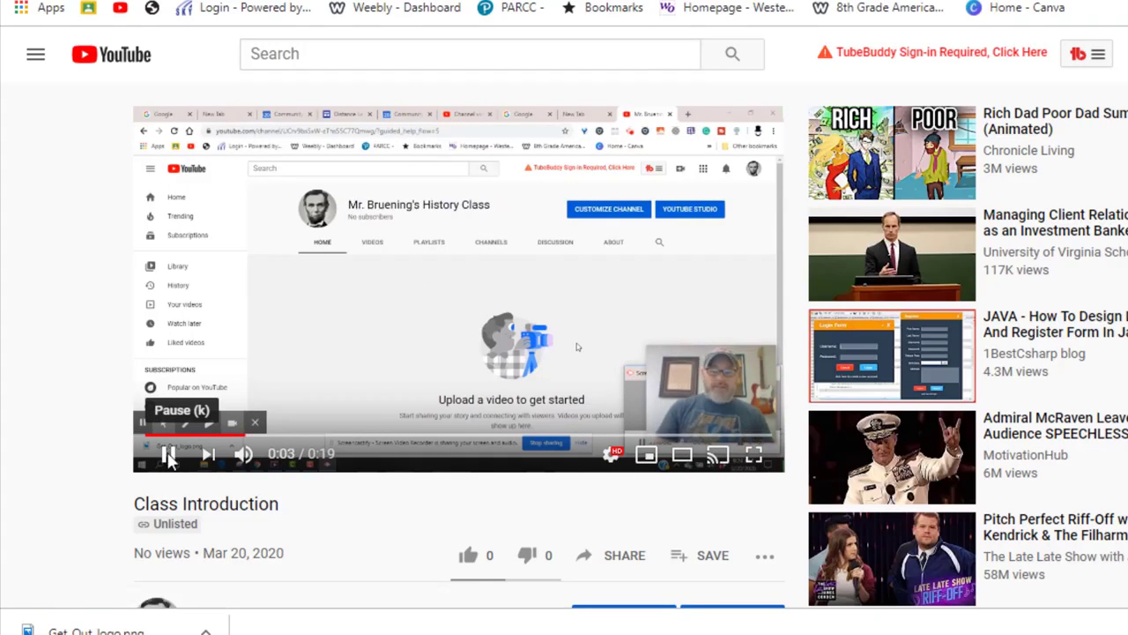
{"action": "left_click", "coordinate": [170, 458]}
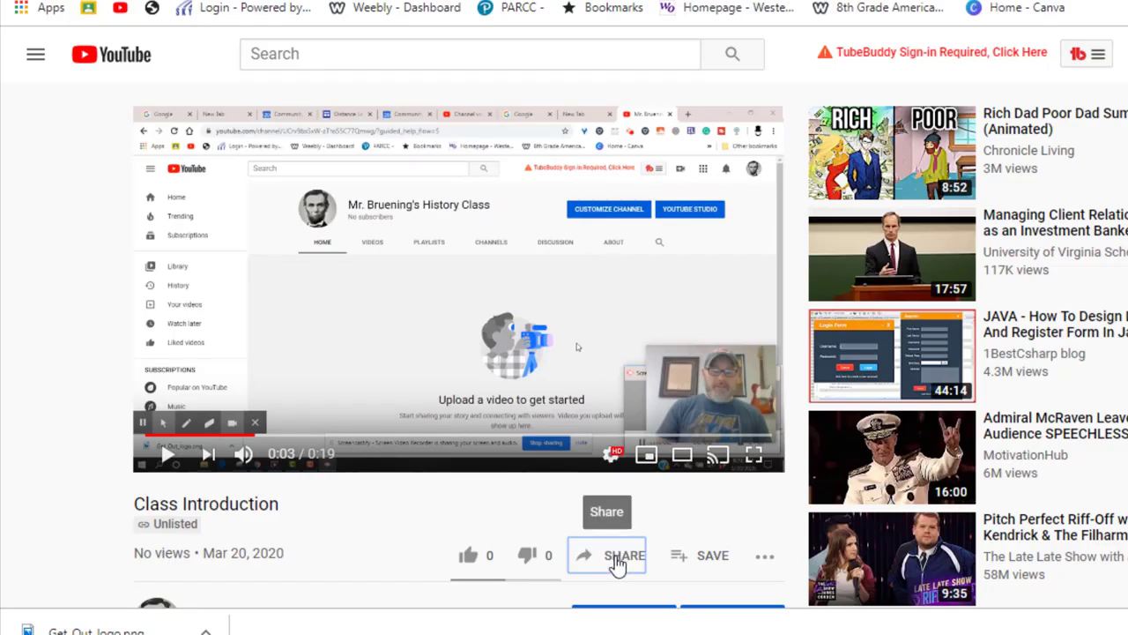
{"action": "left_click", "coordinate": [620, 557]}
{"action": "left_click", "coordinate": [577, 353]}
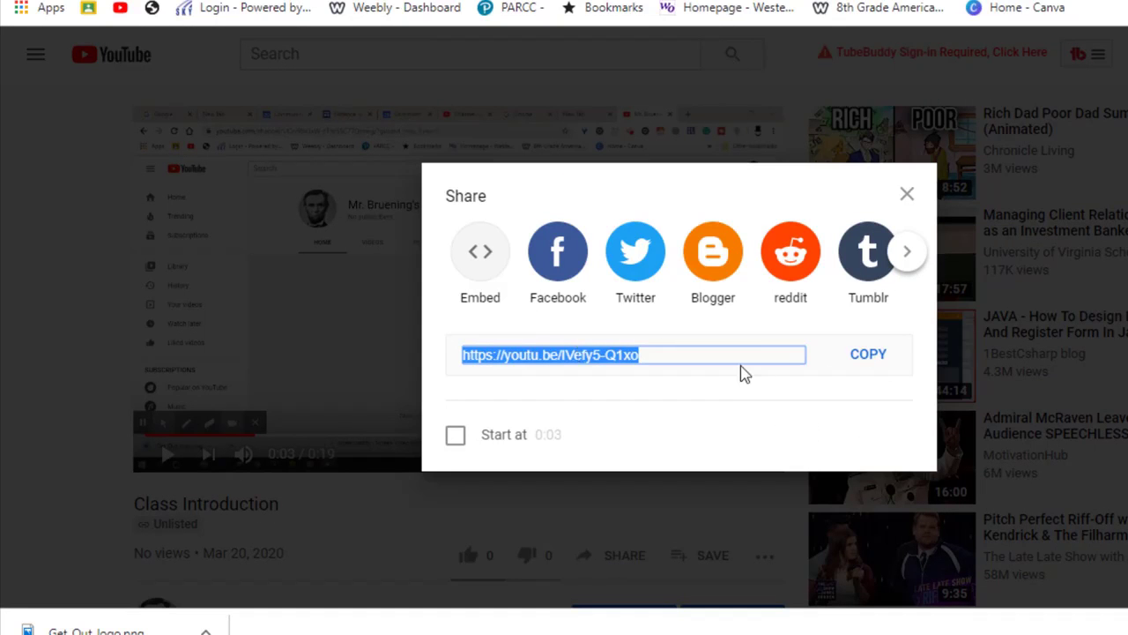
{"action": "left_click", "coordinate": [852, 358]}
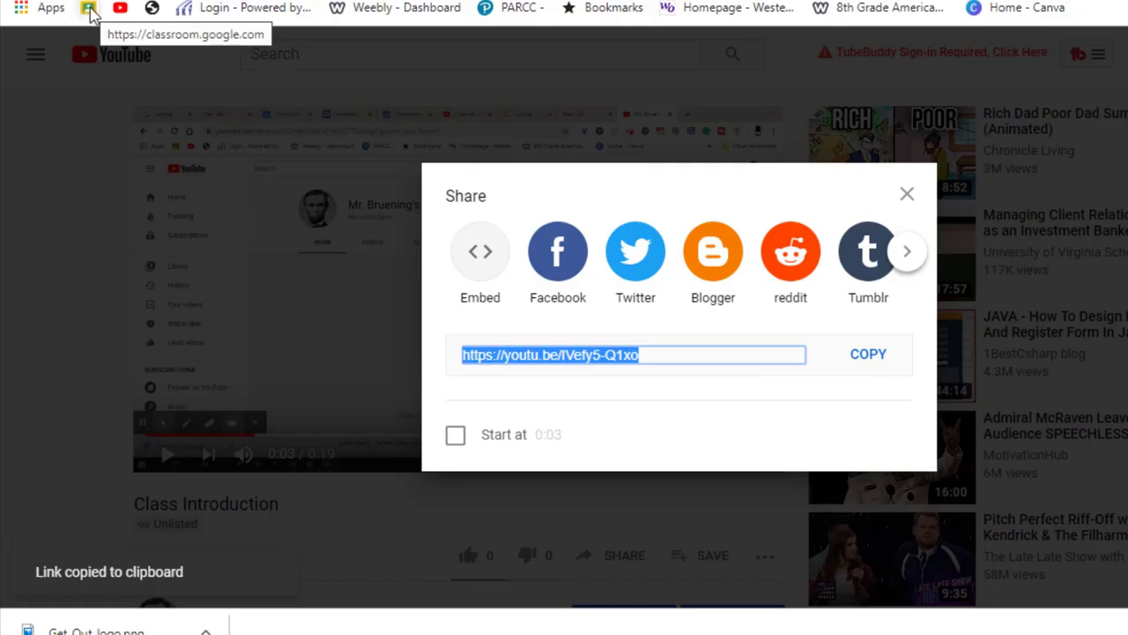
{"action": "left_click", "coordinate": [906, 194]}
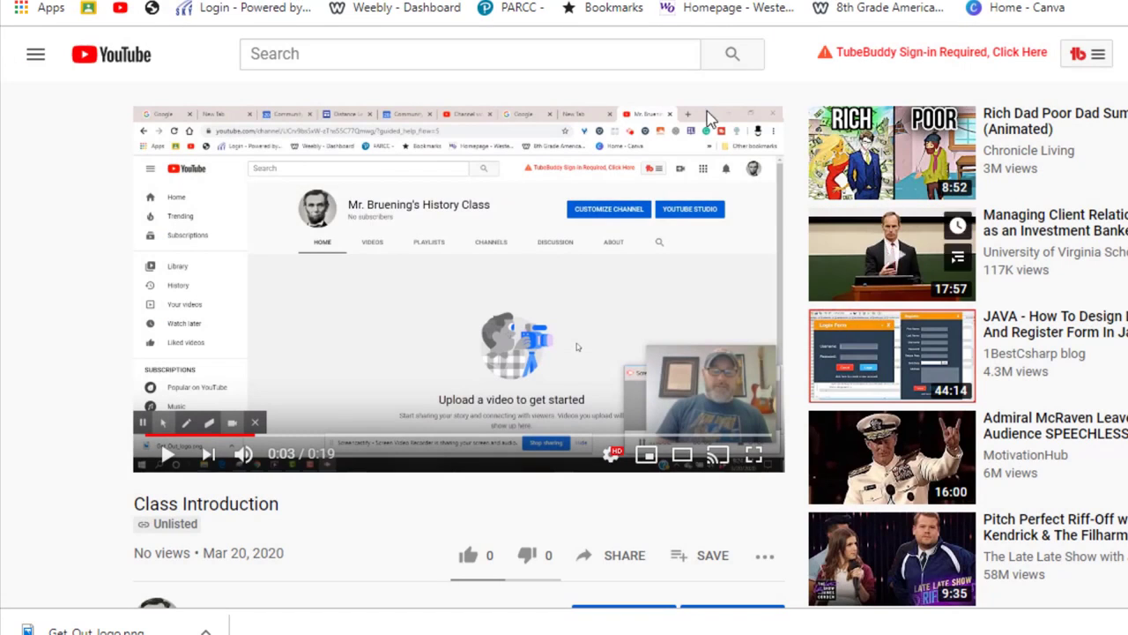